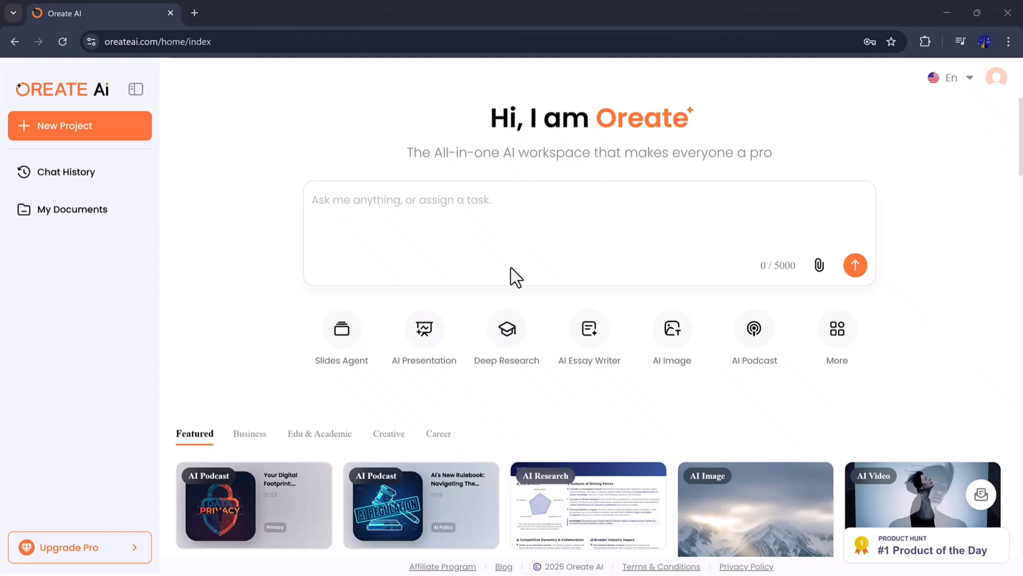
Scroll down through the Oreate AI page and back up.
scroll(511, 267, "down", 2)
scroll(511, 267, "down", 2)
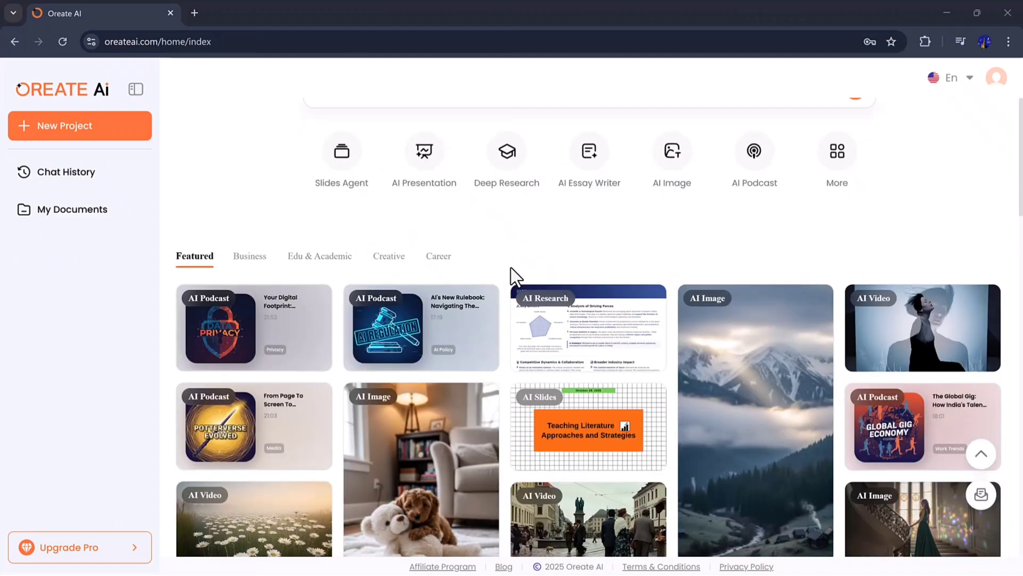
scroll(510, 268, "down", 5)
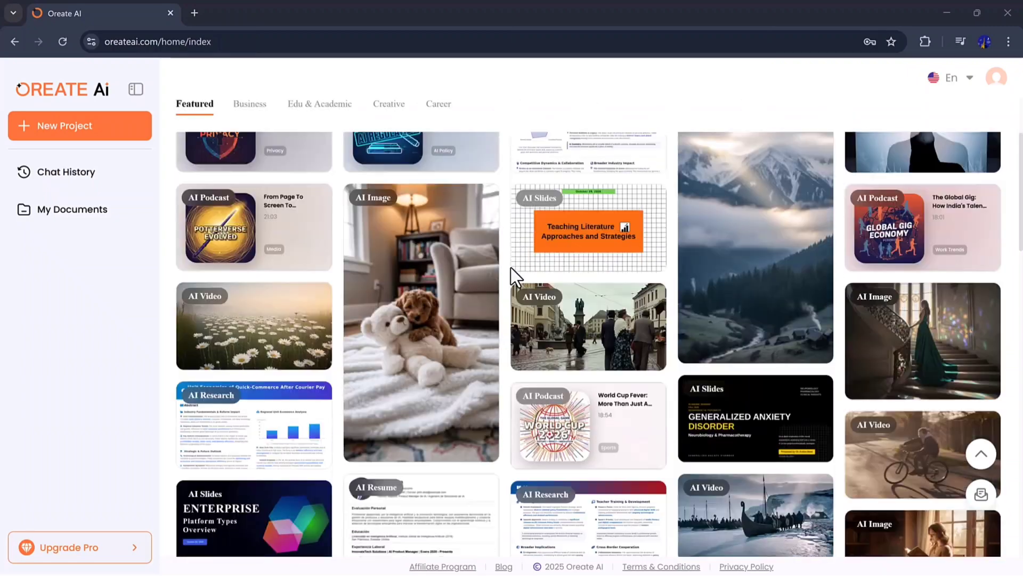
scroll(510, 266, "down", 10)
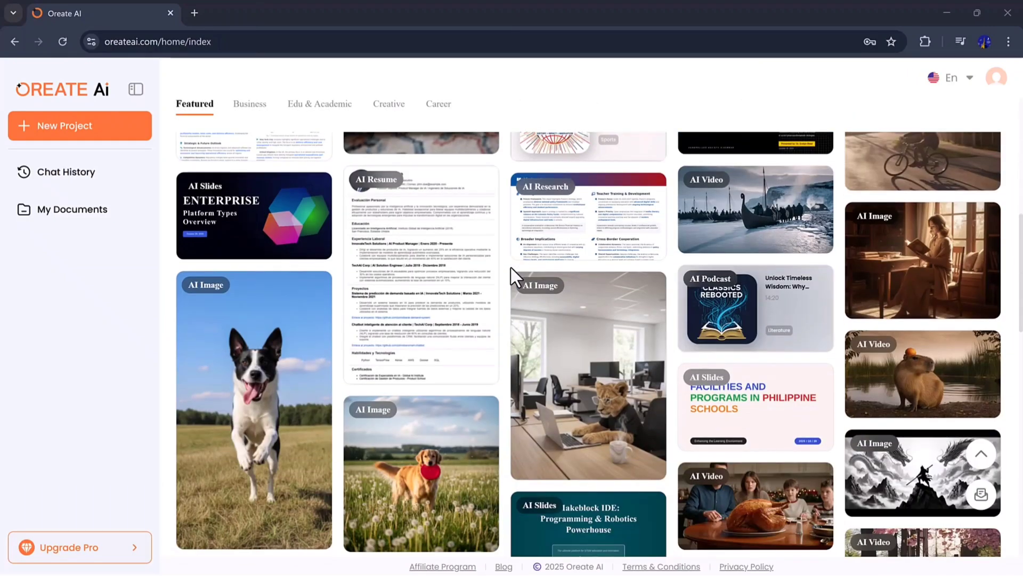
scroll(510, 266, "down", 7)
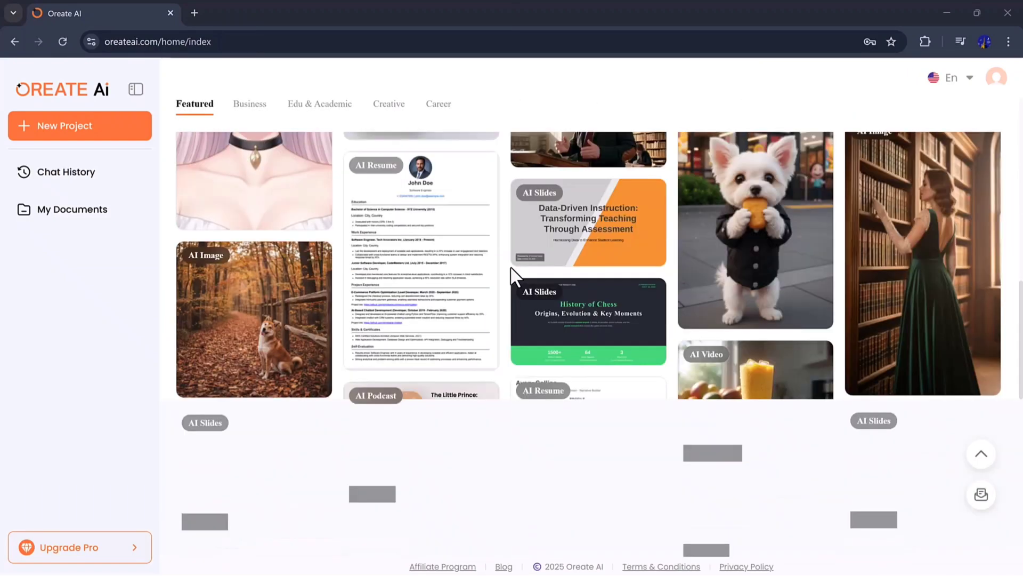
scroll(510, 265, "down", 8)
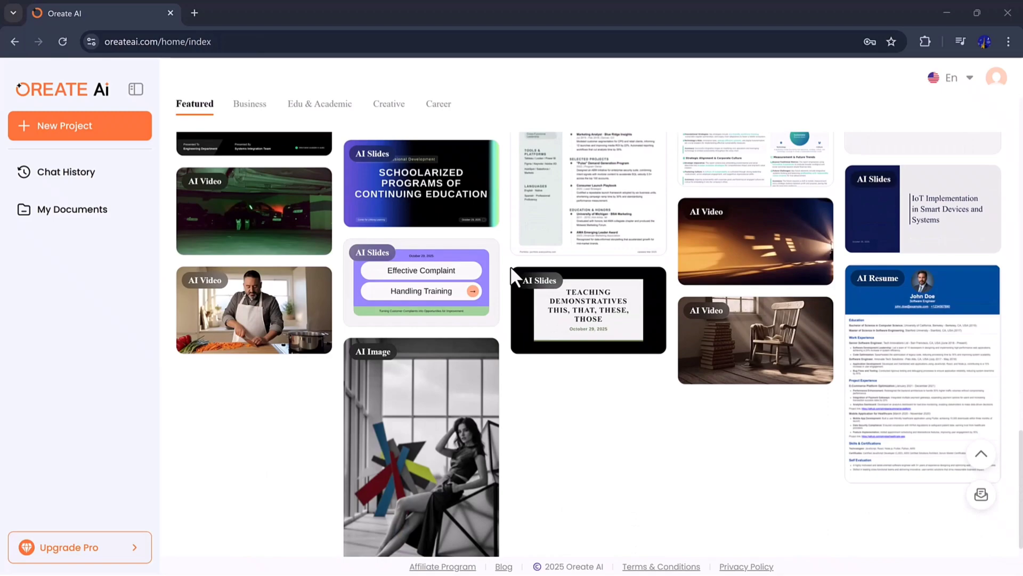
scroll(511, 267, "down", 6)
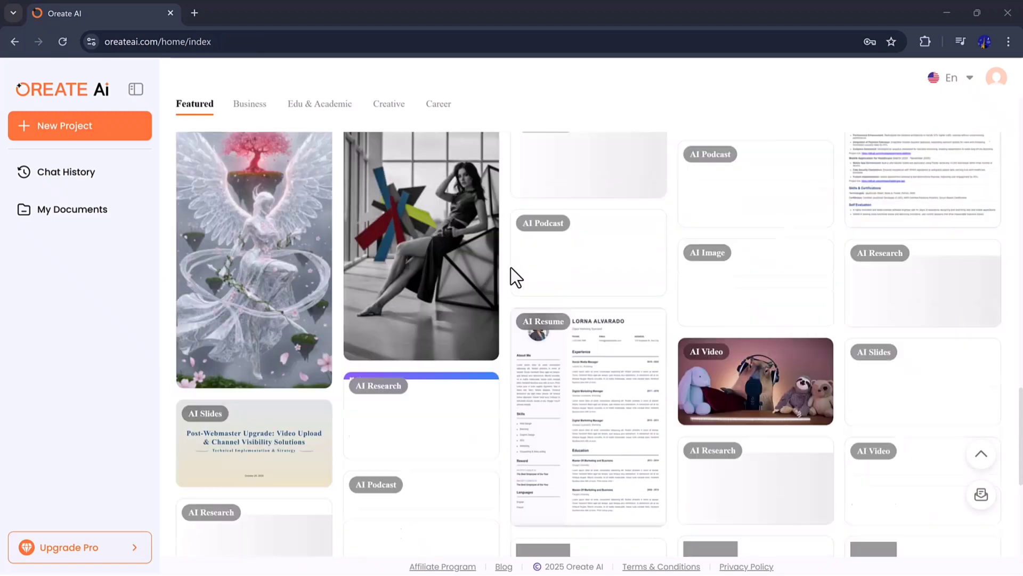
scroll(511, 267, "down", 3)
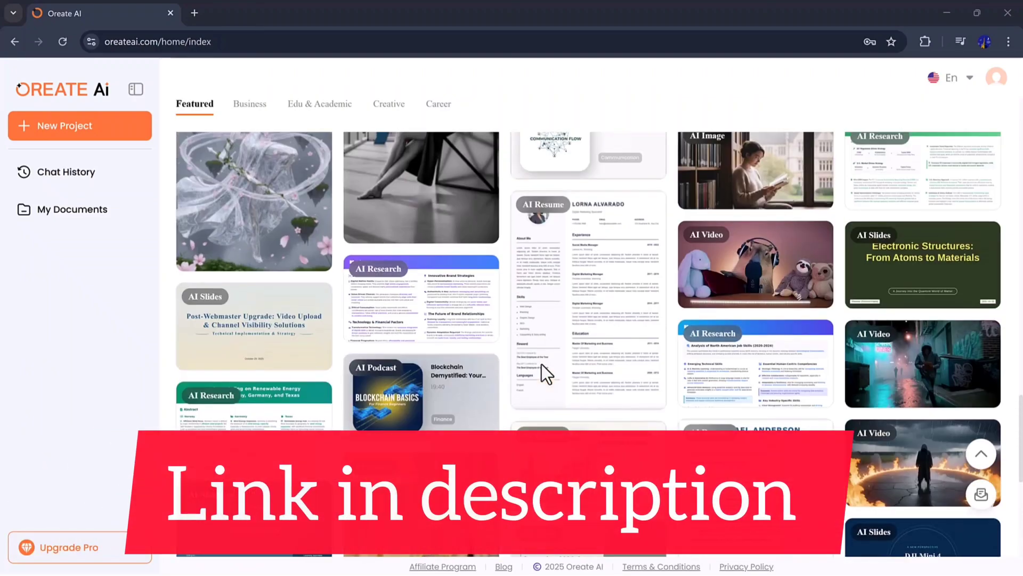
scroll(542, 363, "up", 15)
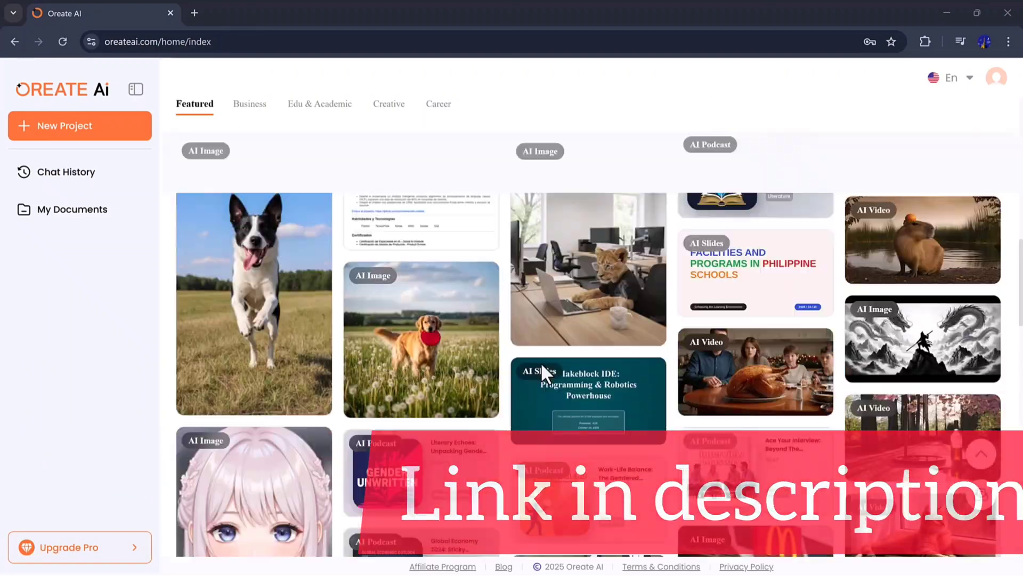
scroll(541, 363, "up", 5)
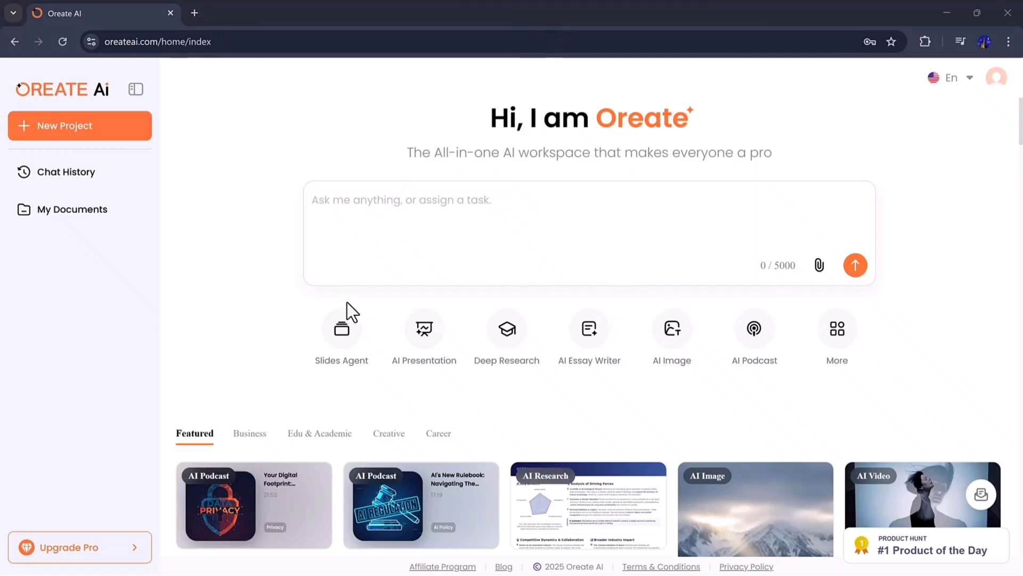
Submit the pasted climate-change-in-developing-countries prompt to the Slides Agent.
left_click(342, 333)
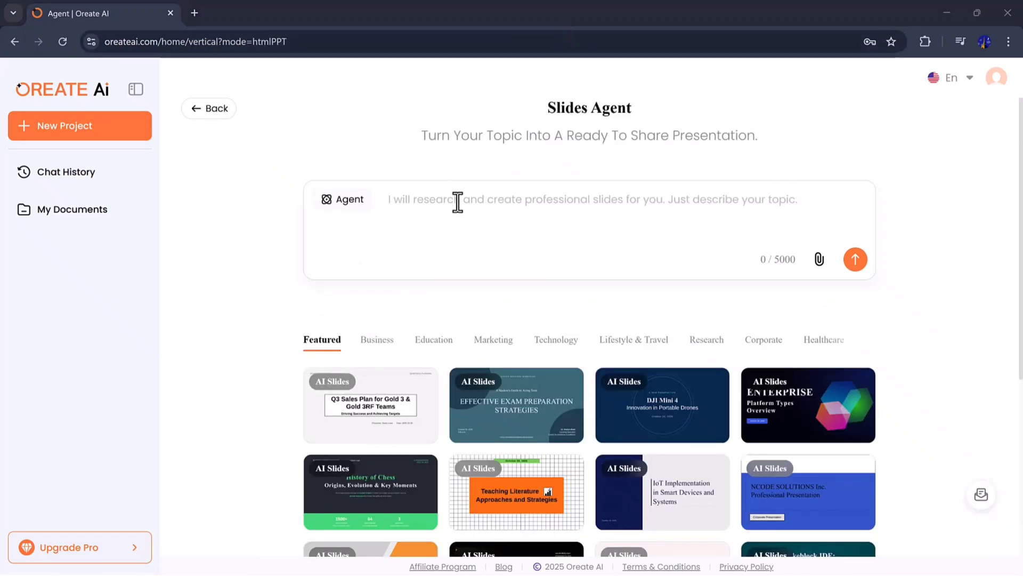
right_click(456, 201)
left_click(498, 354)
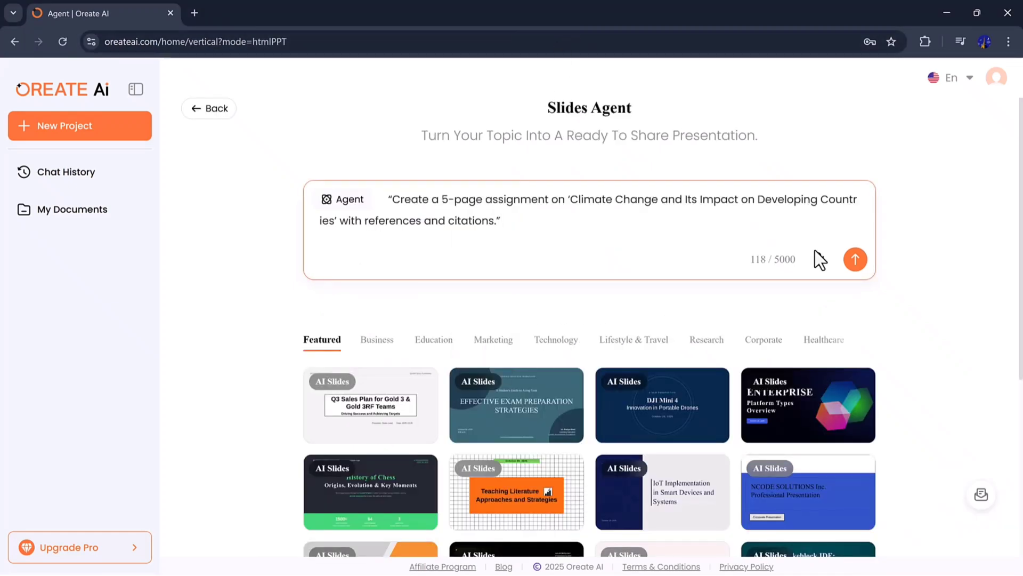
left_click(855, 259)
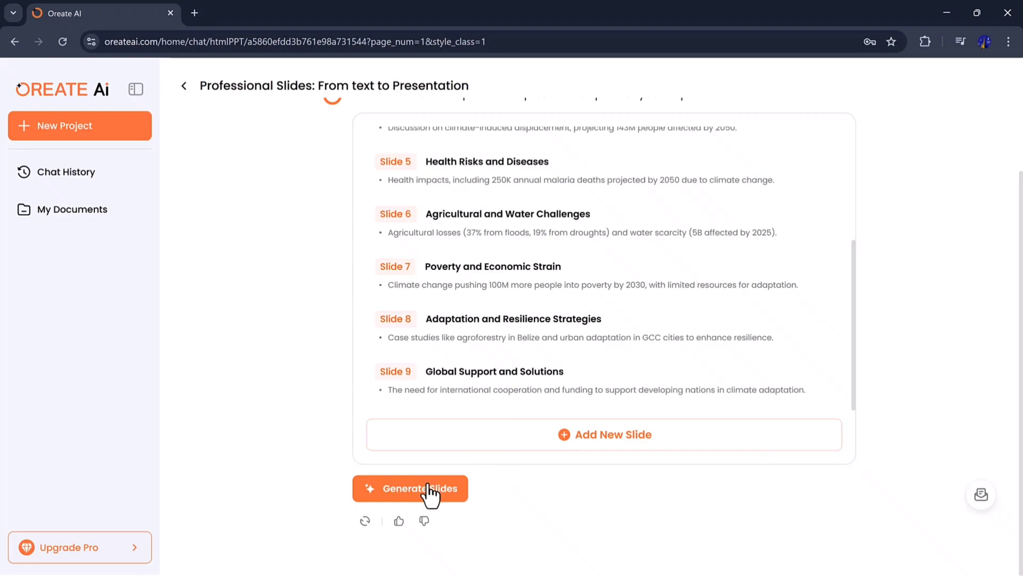
Generate the 'Climate Change and Developing Nations' slides from the outline and scroll the preview.
left_click(457, 488)
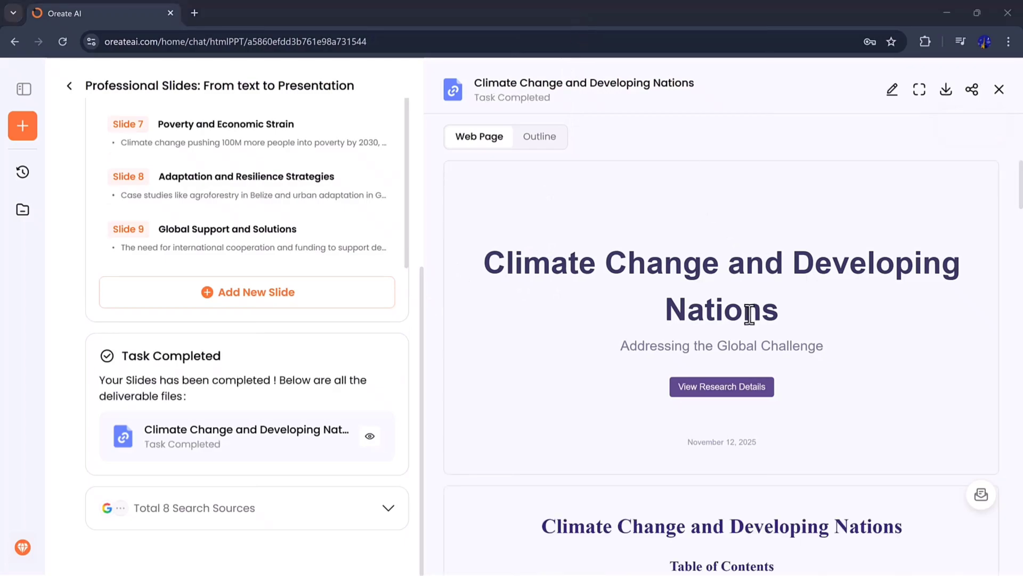
scroll(749, 314, "down", 15)
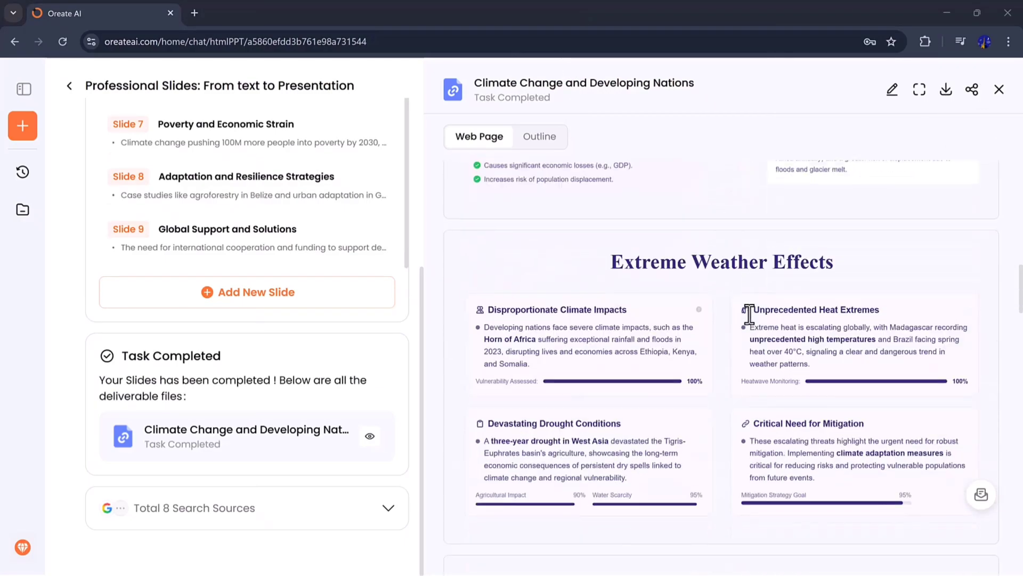
scroll(750, 314, "down", 15)
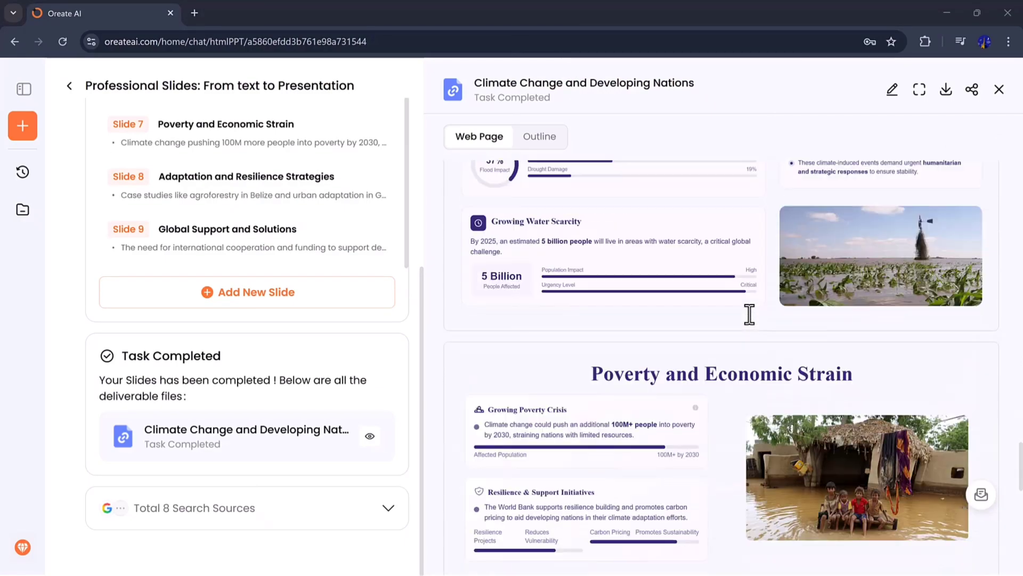
scroll(749, 314, "down", 15)
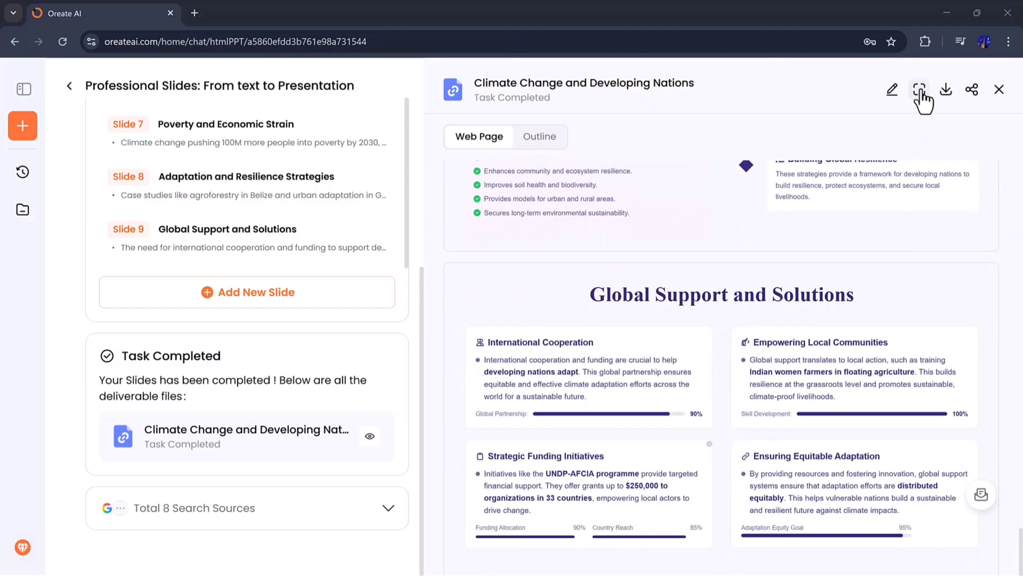
Expand the climate deck preview to full window and check its download formats.
left_click(920, 92)
scroll(479, 248, "up", 15)
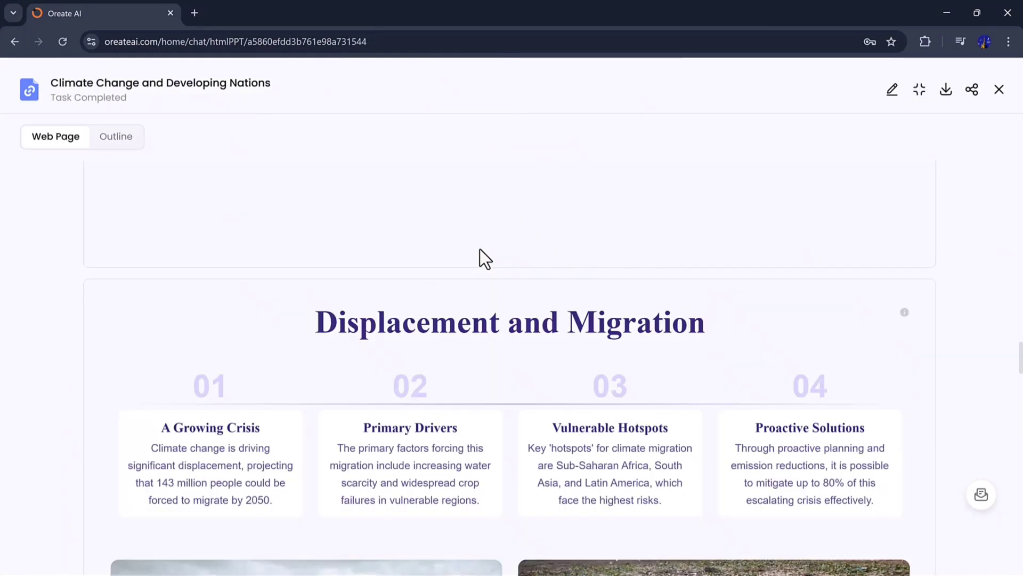
scroll(479, 248, "up", 15)
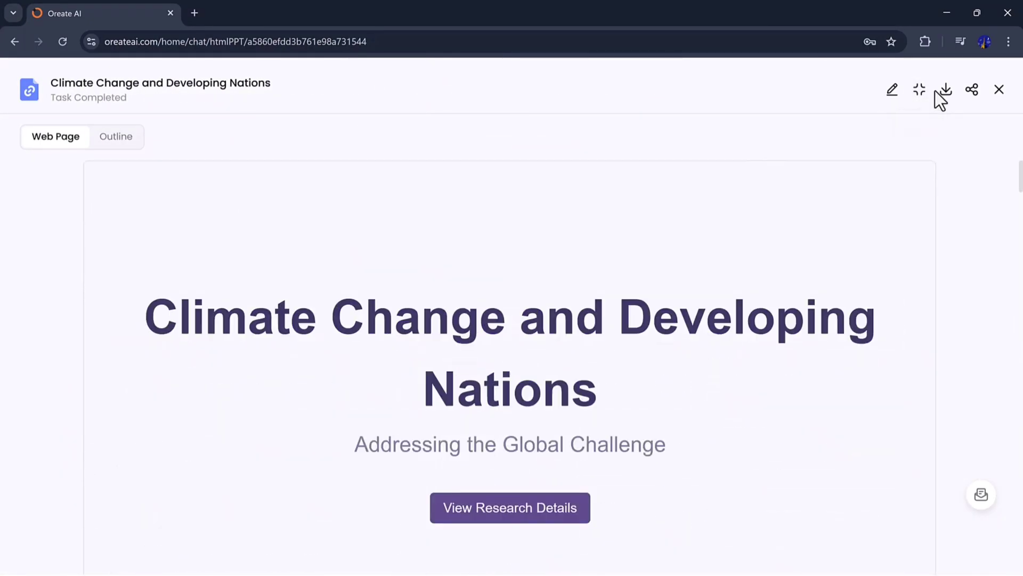
left_click(945, 91)
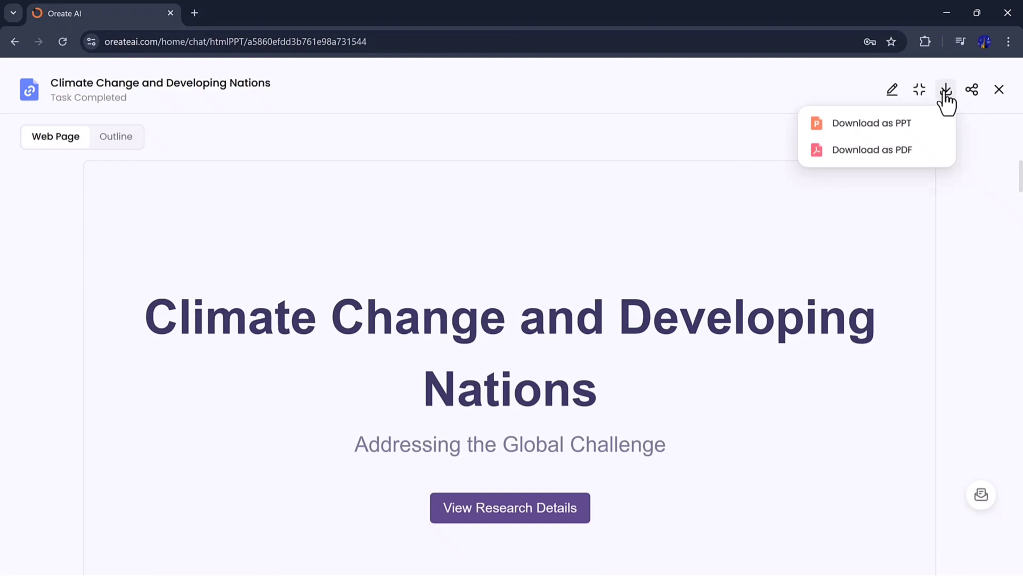
Scroll through the climate deck preview and back up to the title slide.
scroll(479, 248, "down", 8)
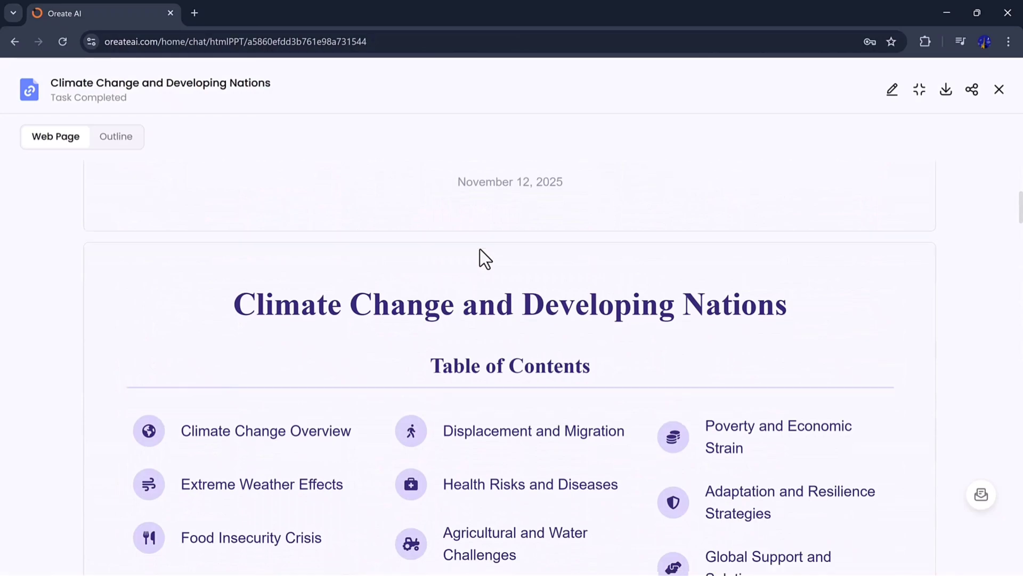
scroll(479, 249, "down", 10)
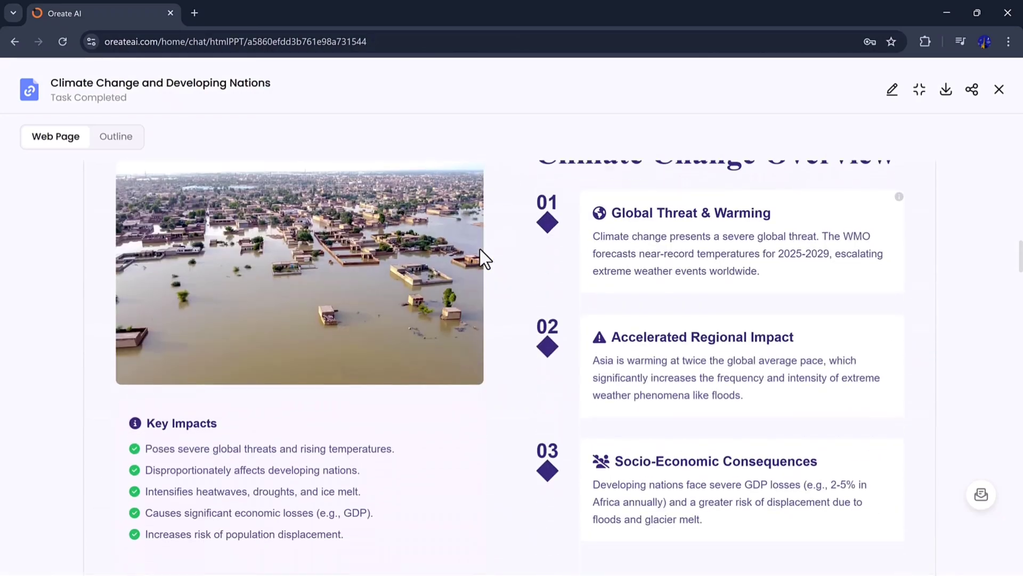
scroll(480, 249, "down", 10)
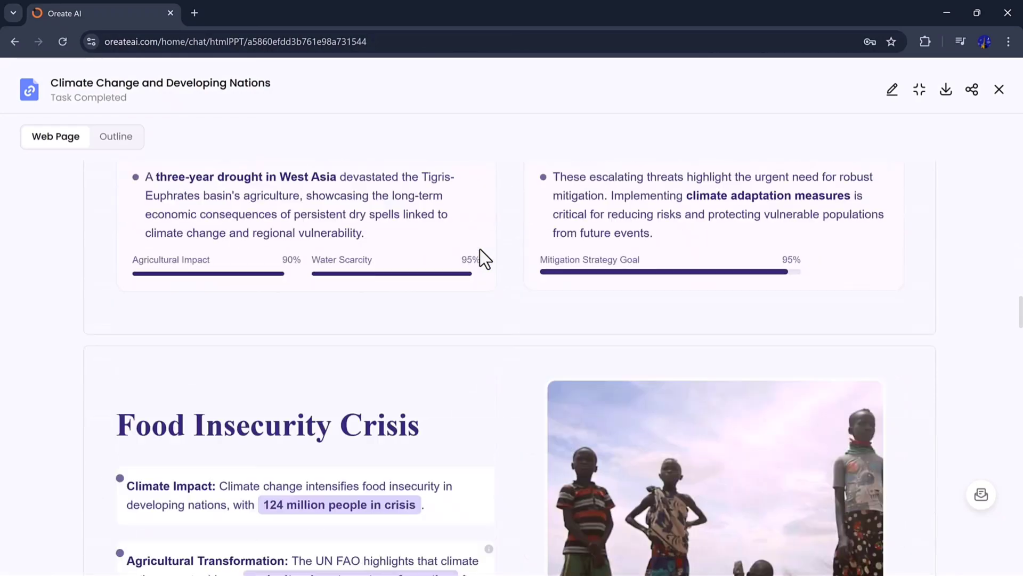
scroll(480, 248, "down", 10)
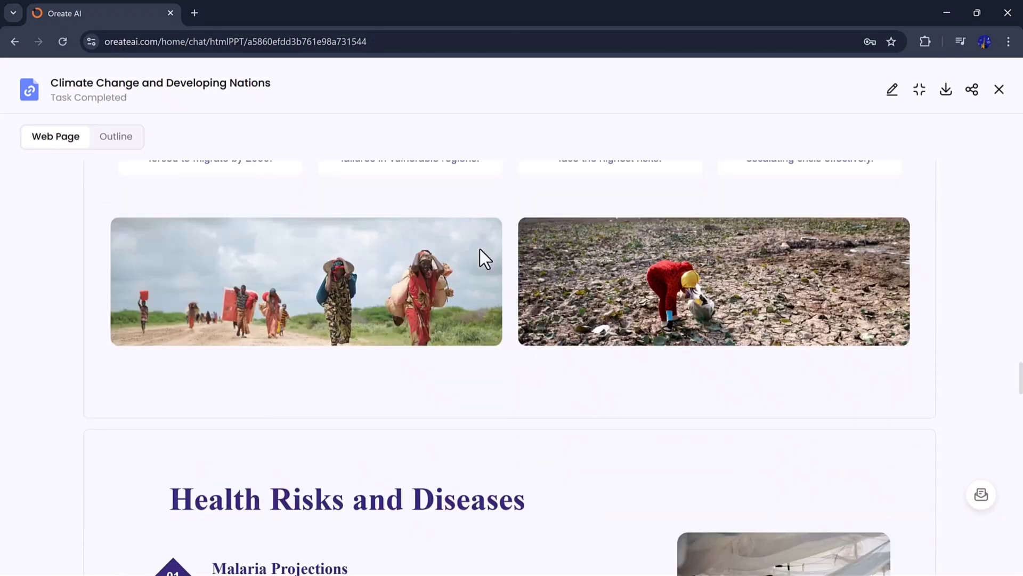
scroll(479, 249, "down", 10)
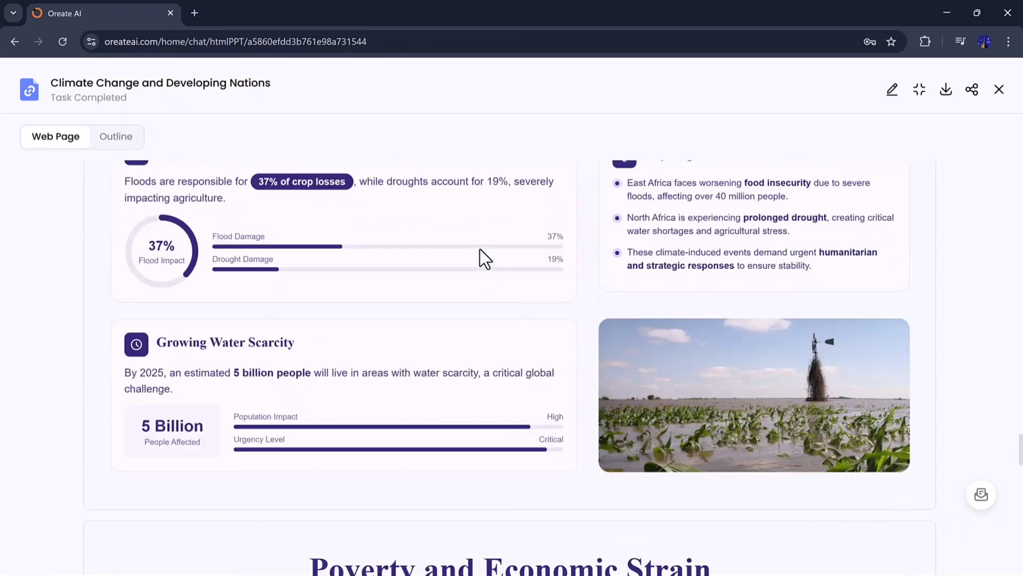
scroll(479, 248, "down", 10)
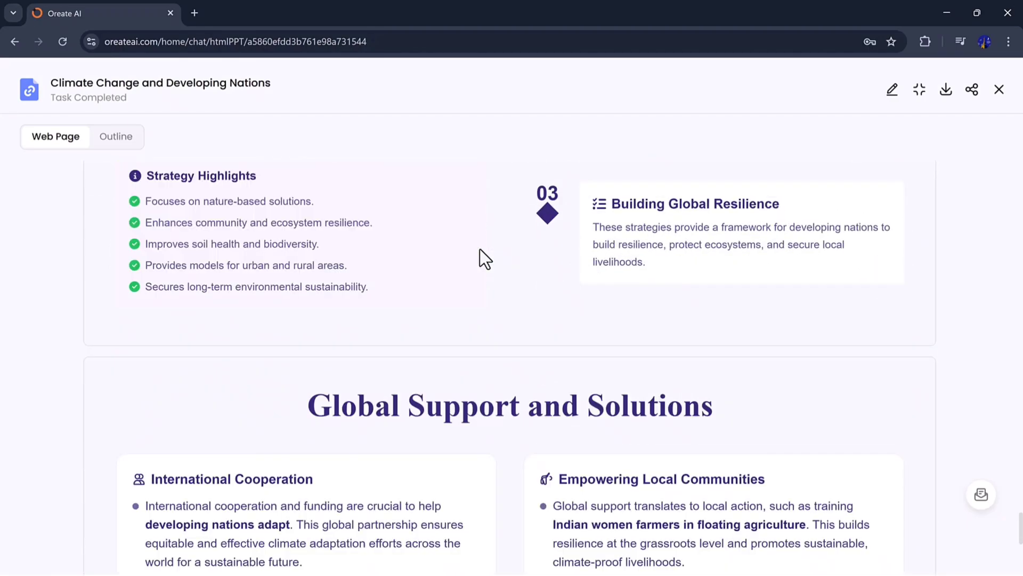
scroll(480, 248, "down", 5)
scroll(480, 248, "up", 9)
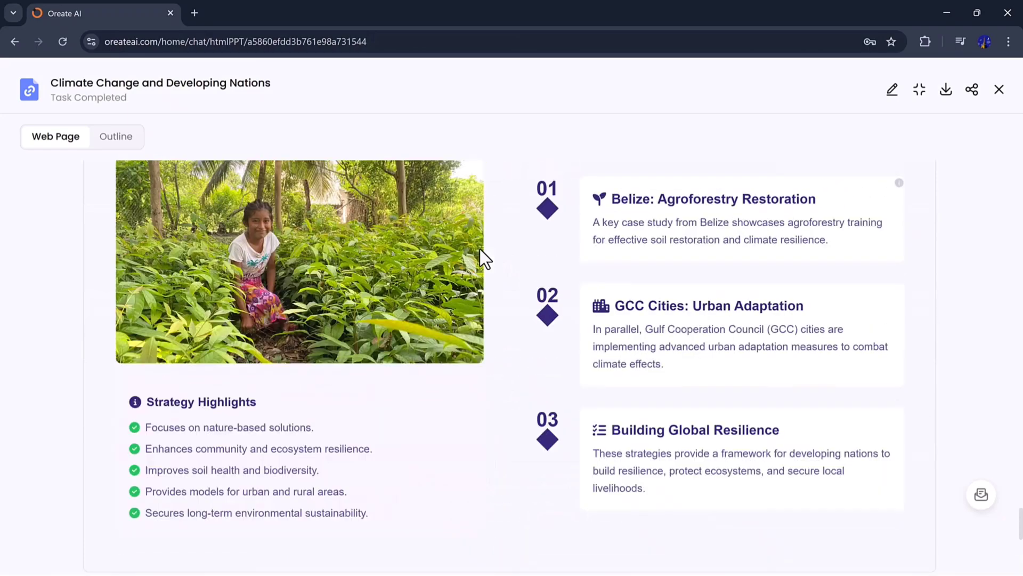
scroll(480, 248, "up", 20)
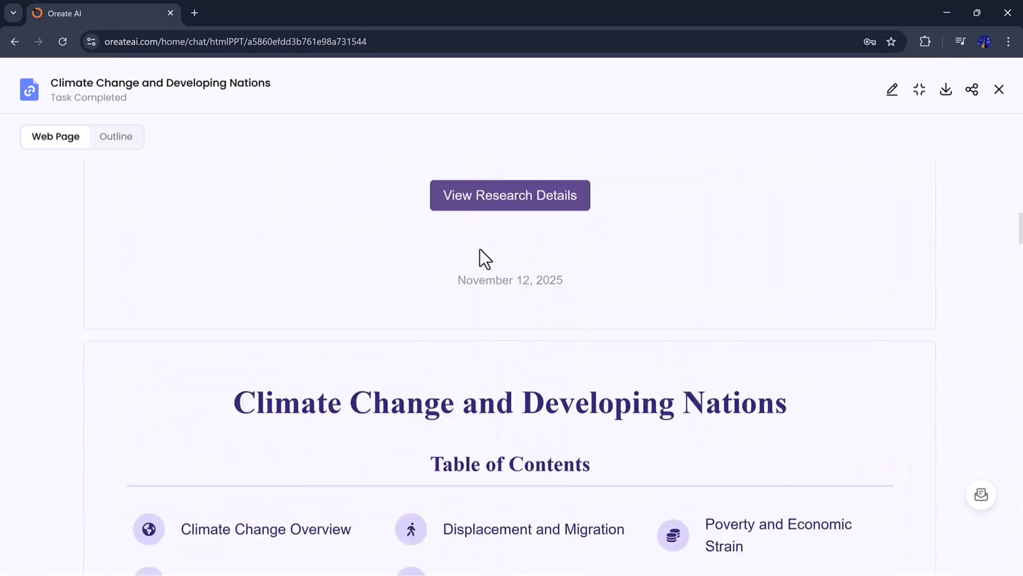
scroll(479, 248, "up", 5)
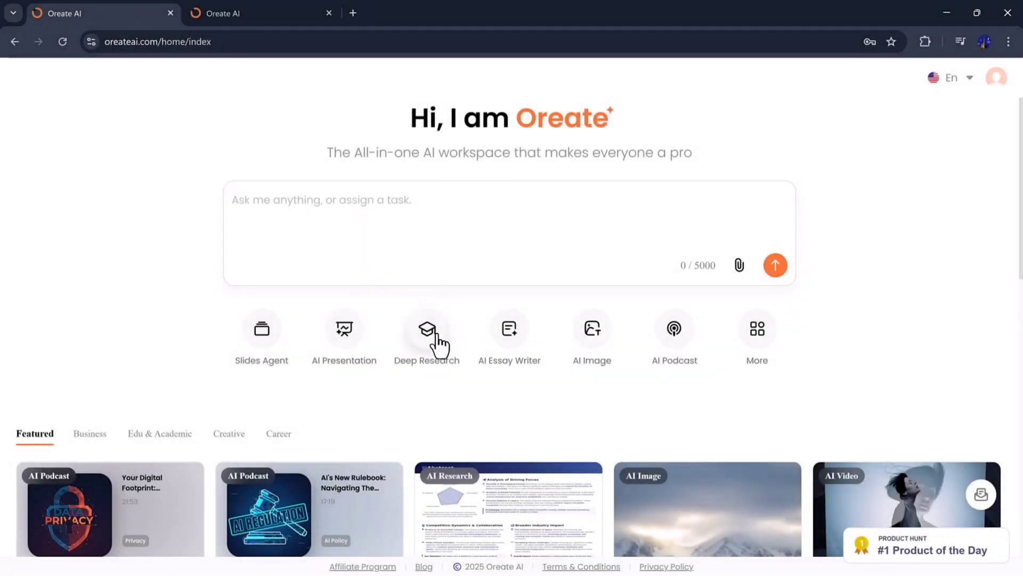
Generate a Deep Research report from the pasted 'Future of Artificial Intelligence' prompt.
left_click(436, 335)
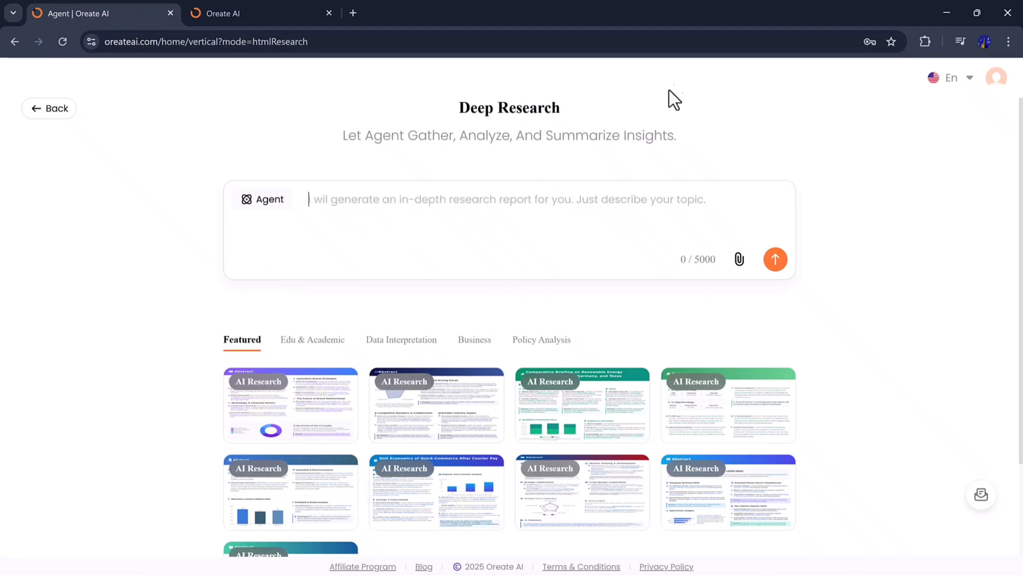
right_click(385, 207)
left_click(453, 349)
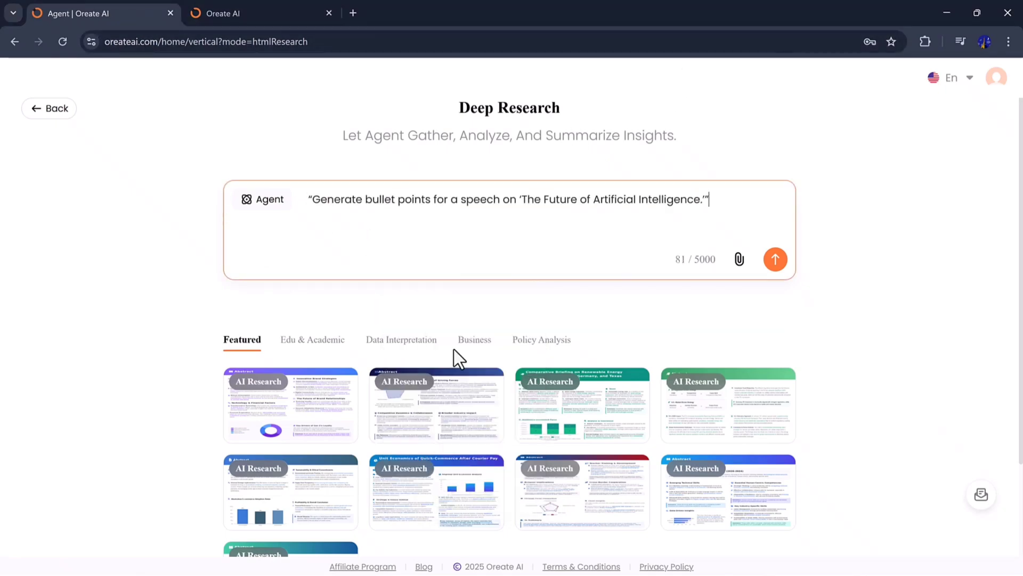
left_click(776, 261)
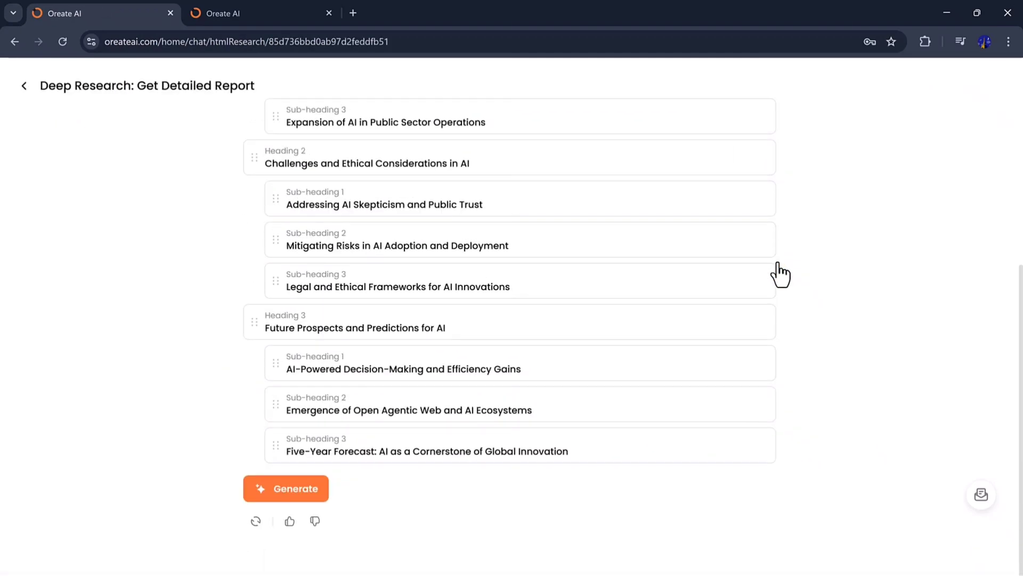
left_click(290, 491)
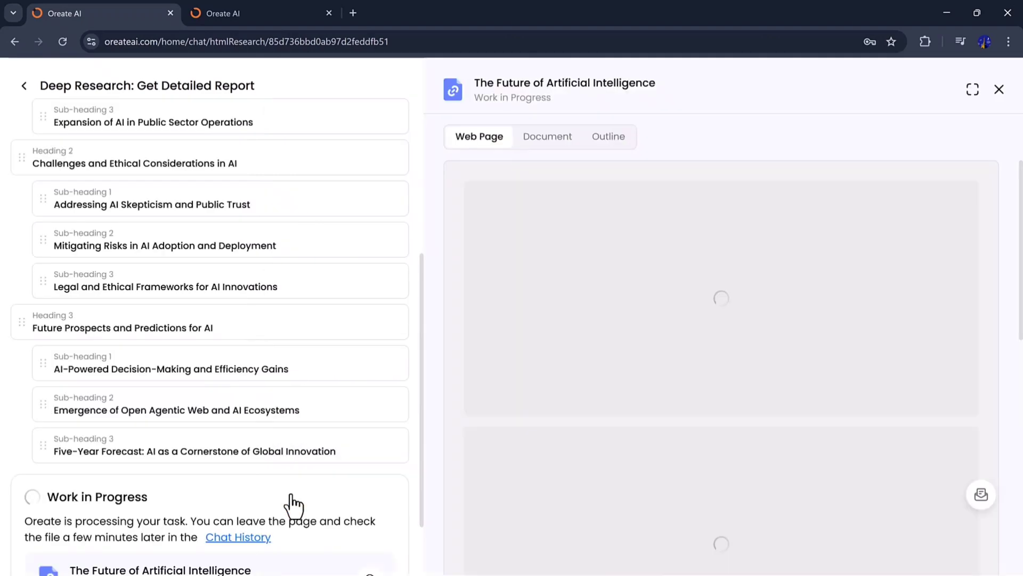
Read through 'The Future of Artificial Intelligence' report in a full-width preview.
scroll(734, 219, "down", 10)
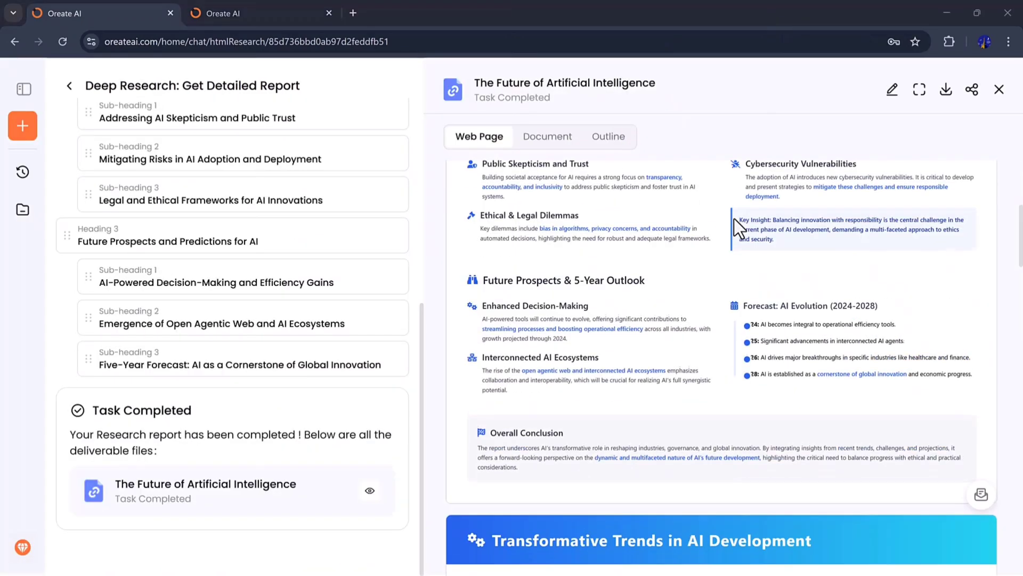
scroll(734, 219, "down", 10)
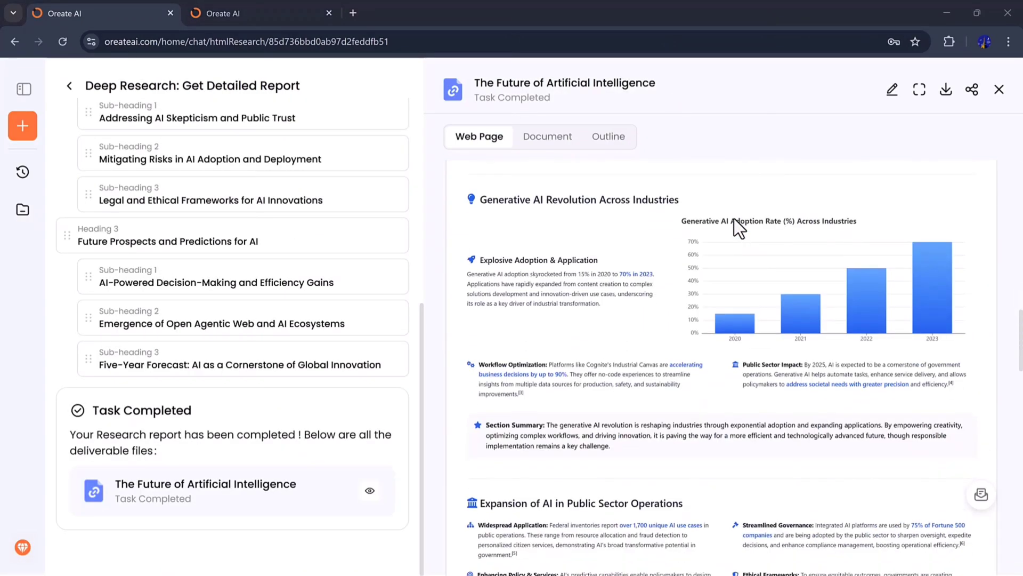
scroll(734, 218, "down", 5)
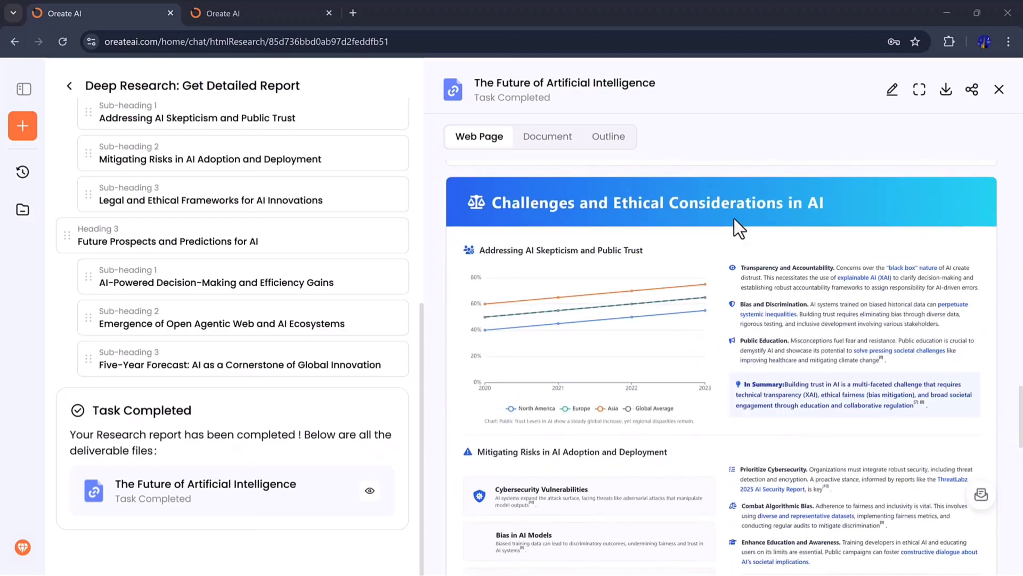
scroll(734, 218, "down", 12)
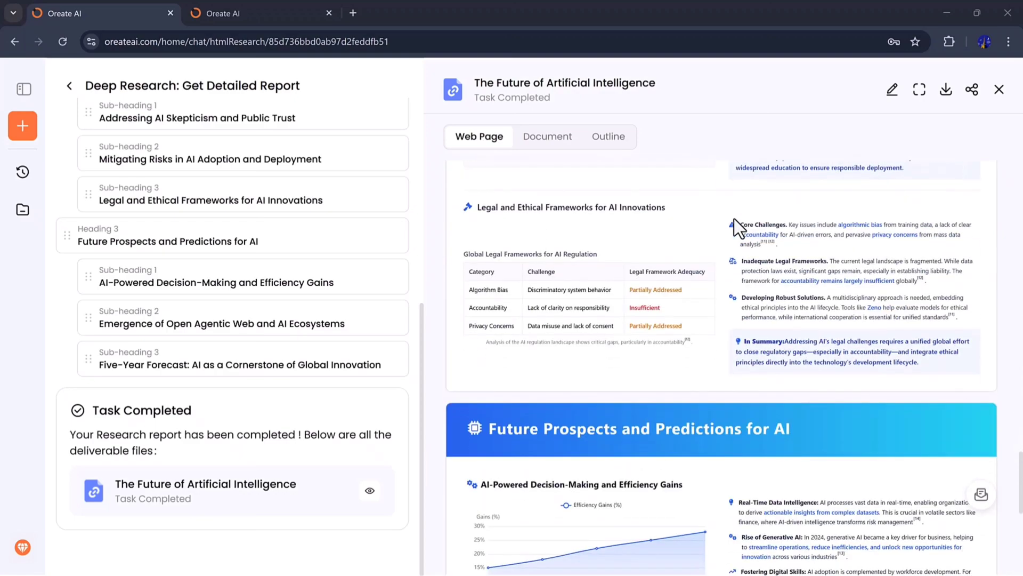
scroll(734, 218, "down", 4)
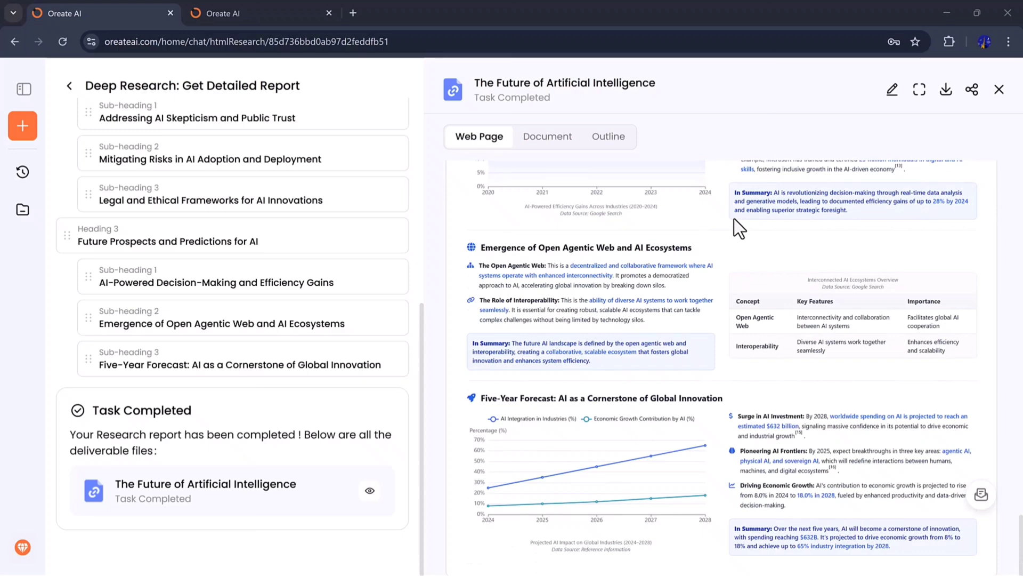
left_click(920, 91)
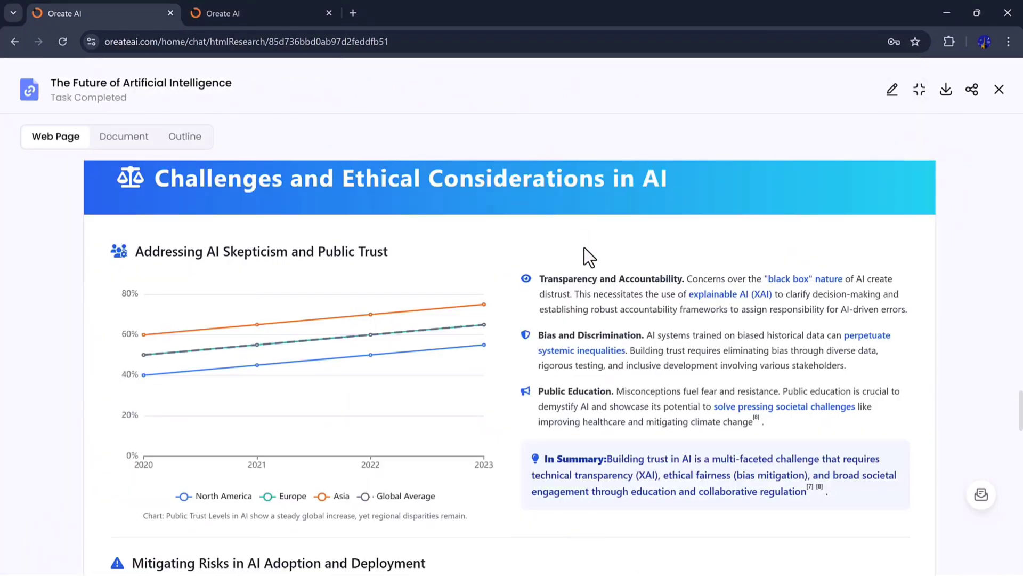
scroll(584, 248, "down", 9)
scroll(584, 247, "down", 12)
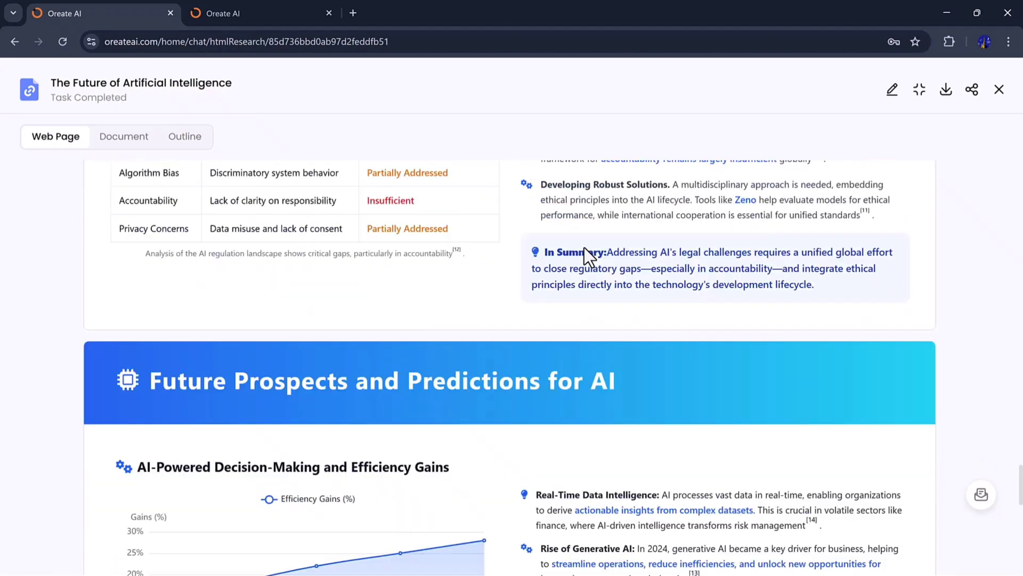
scroll(585, 248, "down", 7)
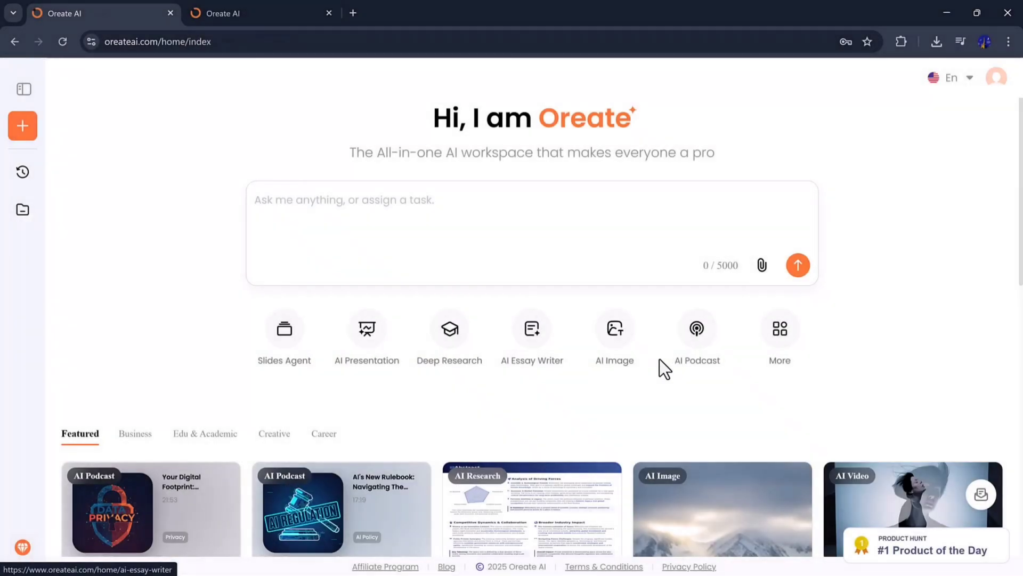
Request an AI podcast on the pasted Global Warming Causes and Solutions topic.
left_click(696, 329)
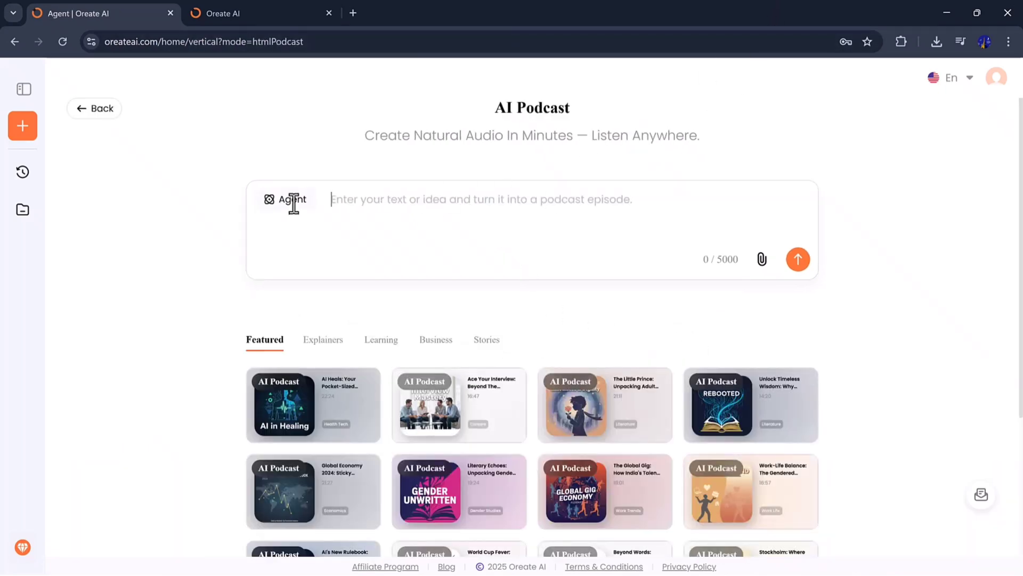
right_click(481, 197)
left_click(551, 351)
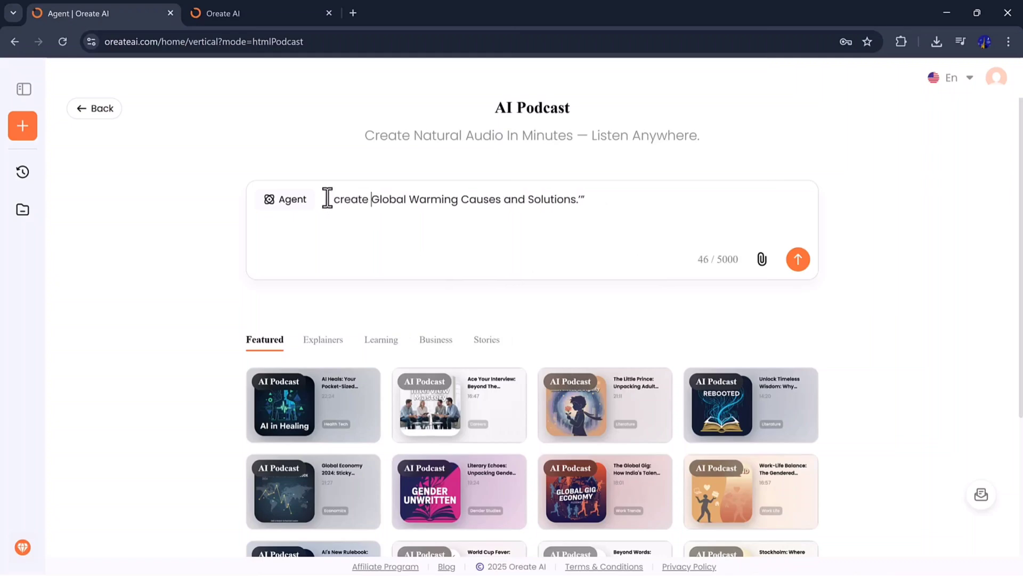
type("podcast on")
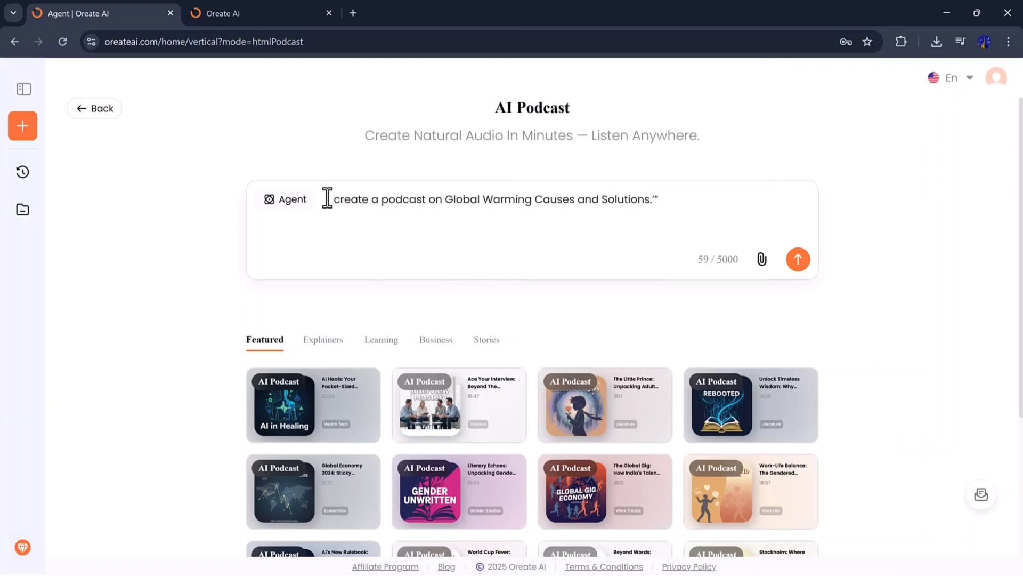
left_click(798, 260)
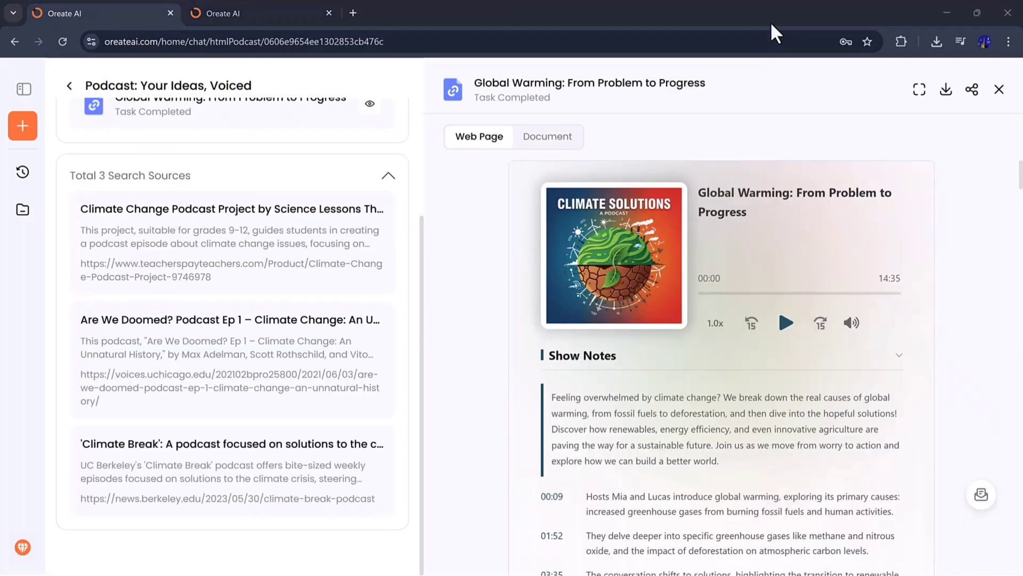
Review the 'Global Warming: From Problem to Progress' transcript, play the audio, and view download options.
scroll(727, 407, "down", 10)
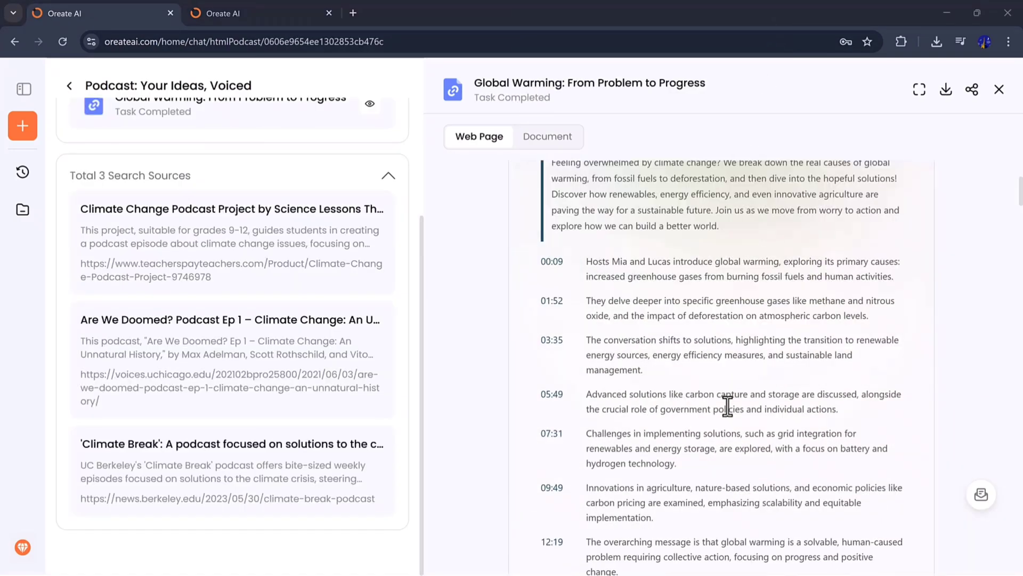
scroll(727, 407, "down", 10)
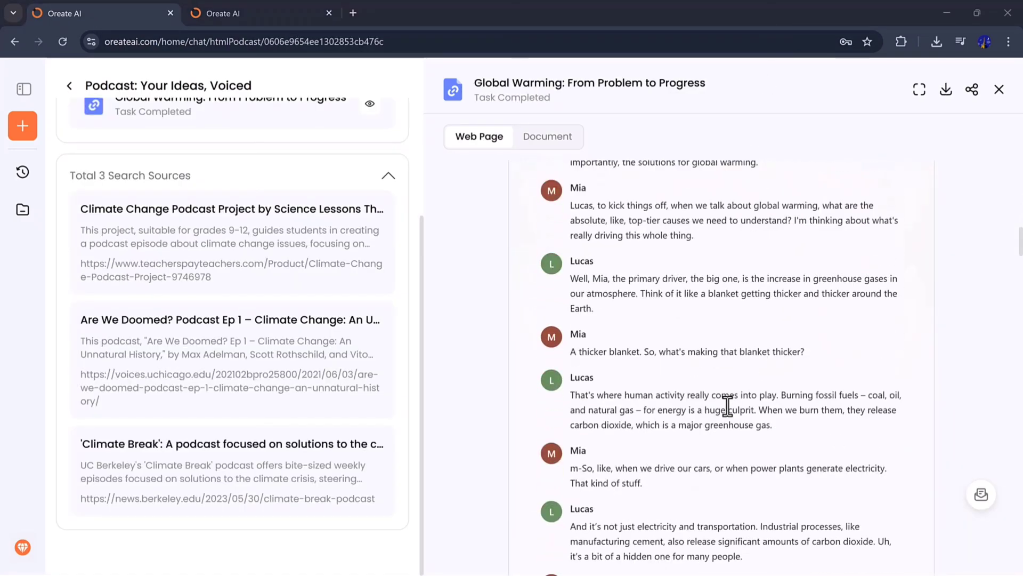
scroll(727, 406, "down", 10)
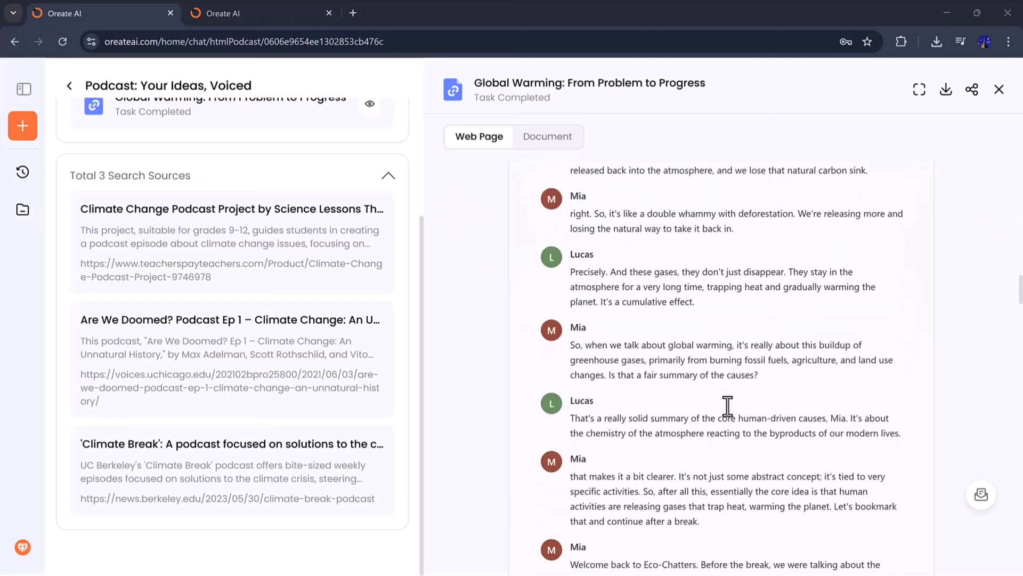
scroll(728, 407, "down", 10)
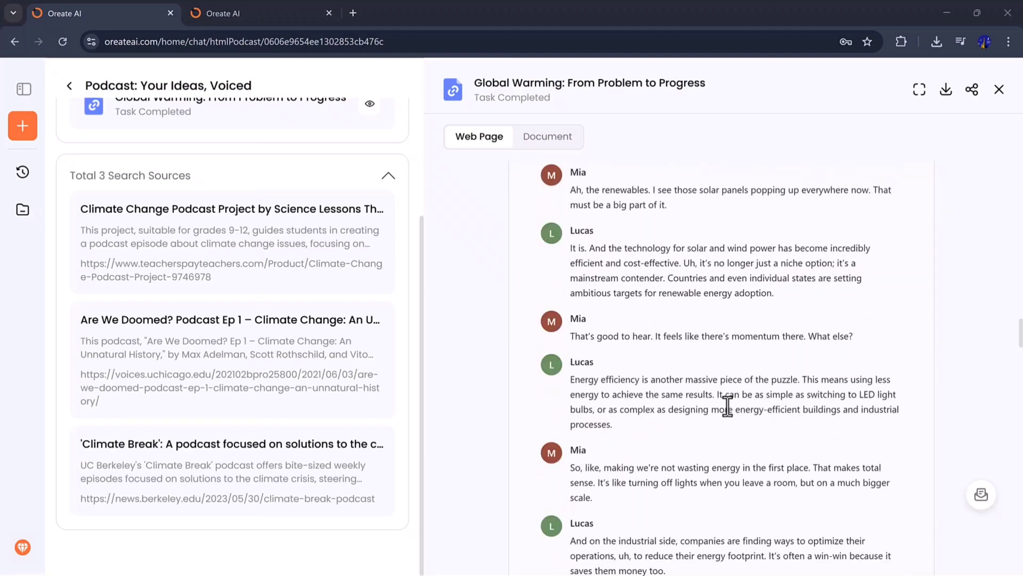
scroll(727, 407, "down", 10)
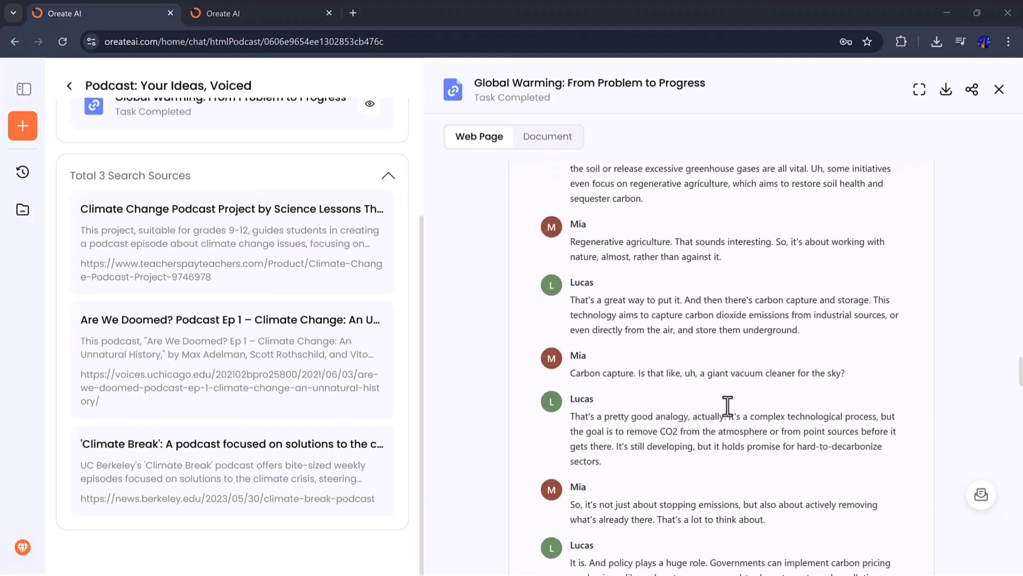
scroll(728, 407, "down", 10)
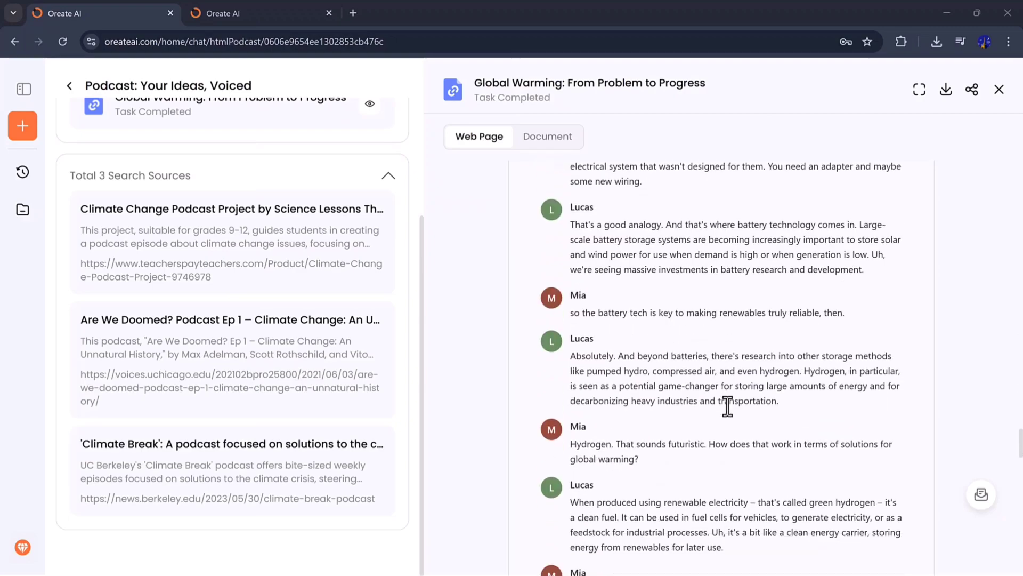
scroll(727, 406, "down", 5)
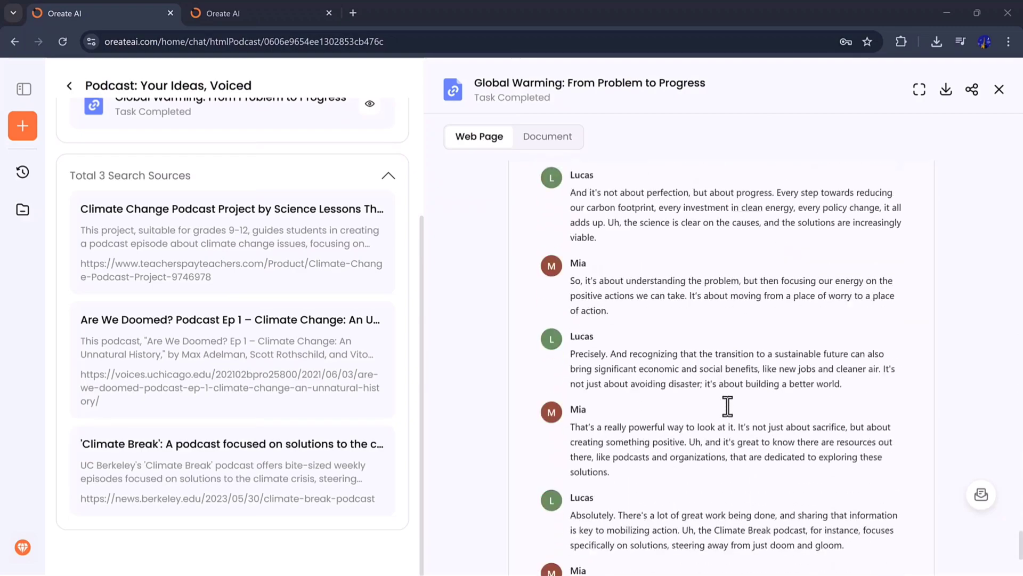
scroll(728, 406, "down", 5)
scroll(727, 406, "up", 20)
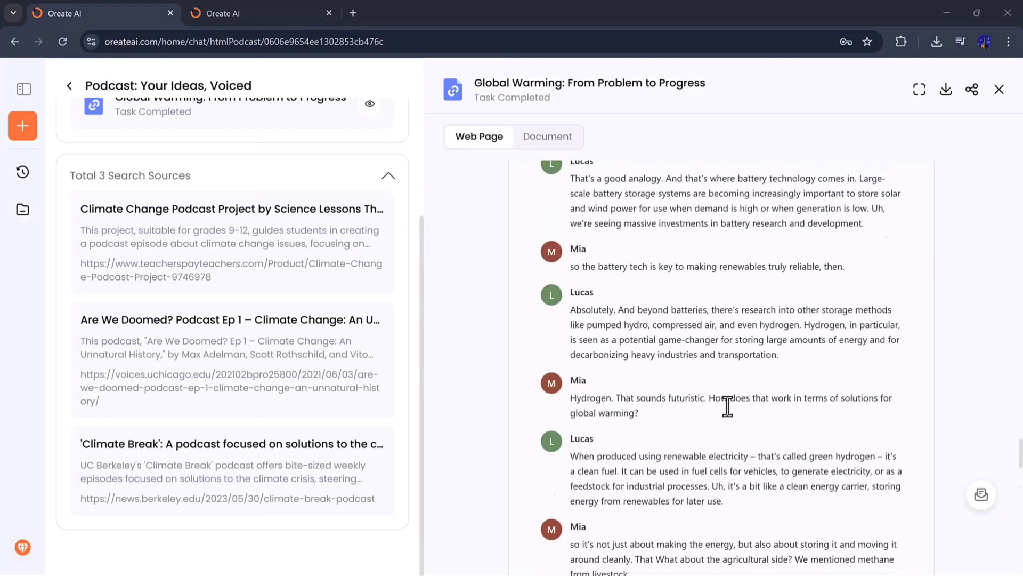
scroll(727, 406, "up", 10)
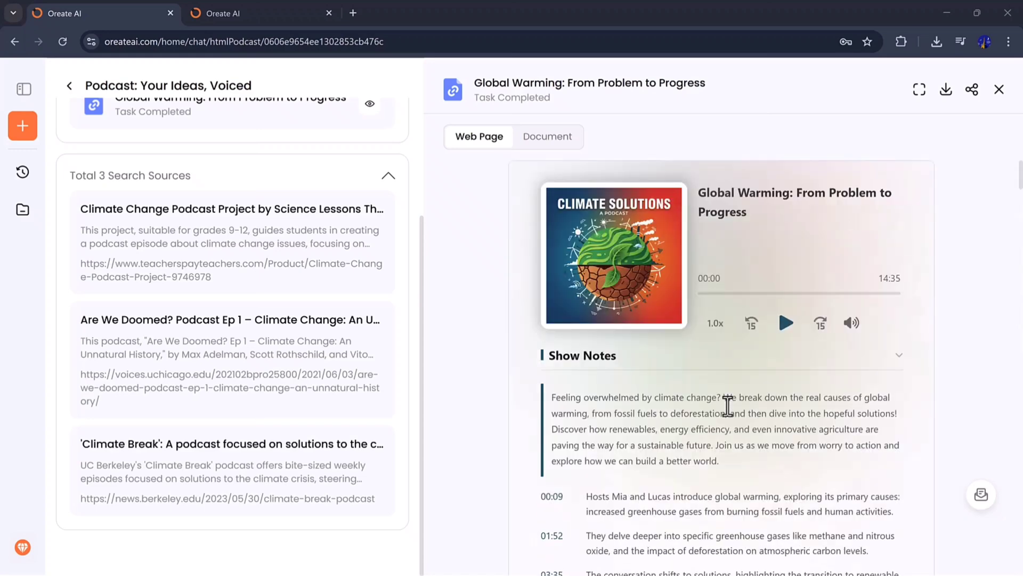
left_click(786, 322)
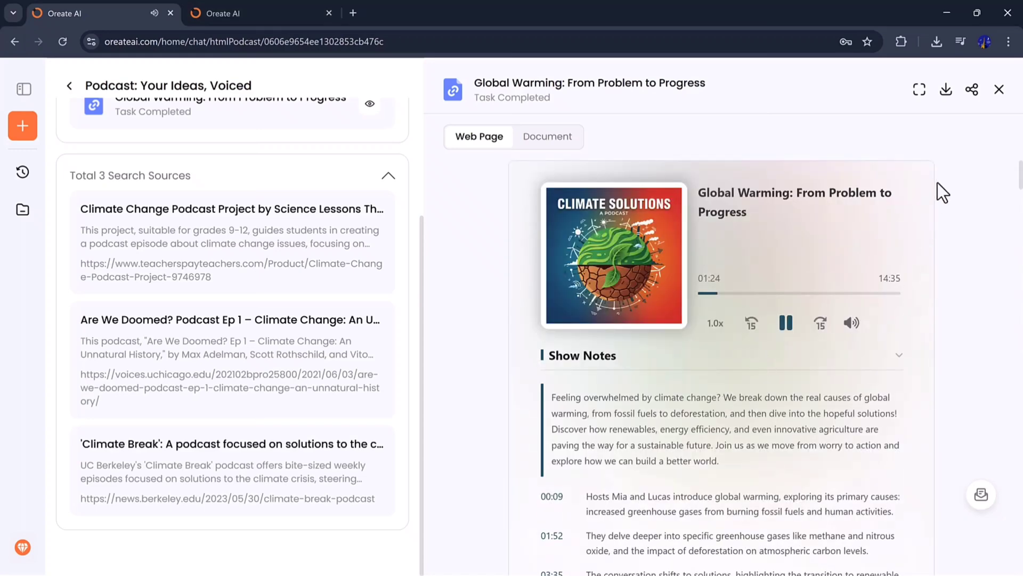
left_click(946, 91)
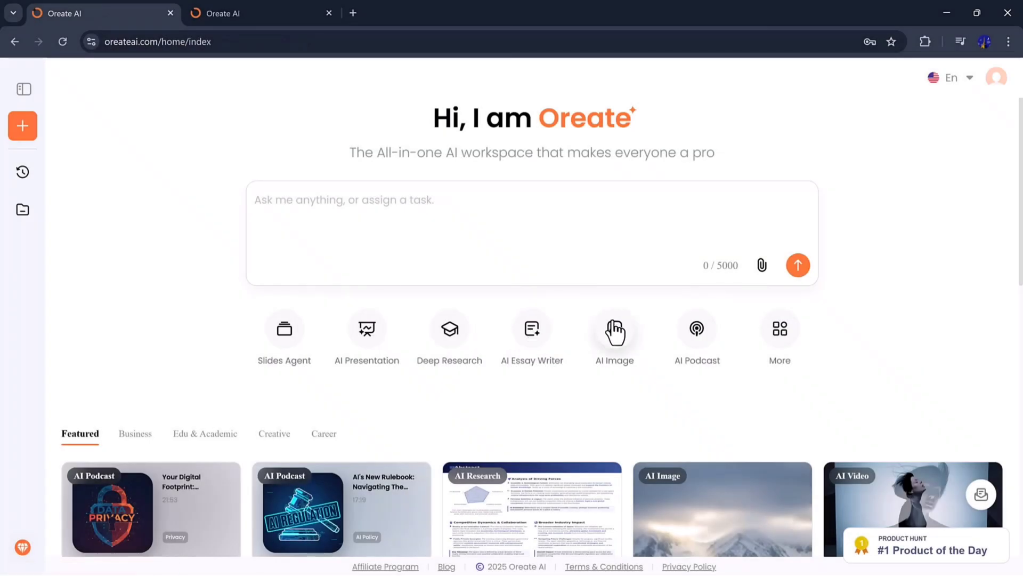
Generate an AI image from the pasted 'VII. Call to Action' education prompt.
left_click(615, 330)
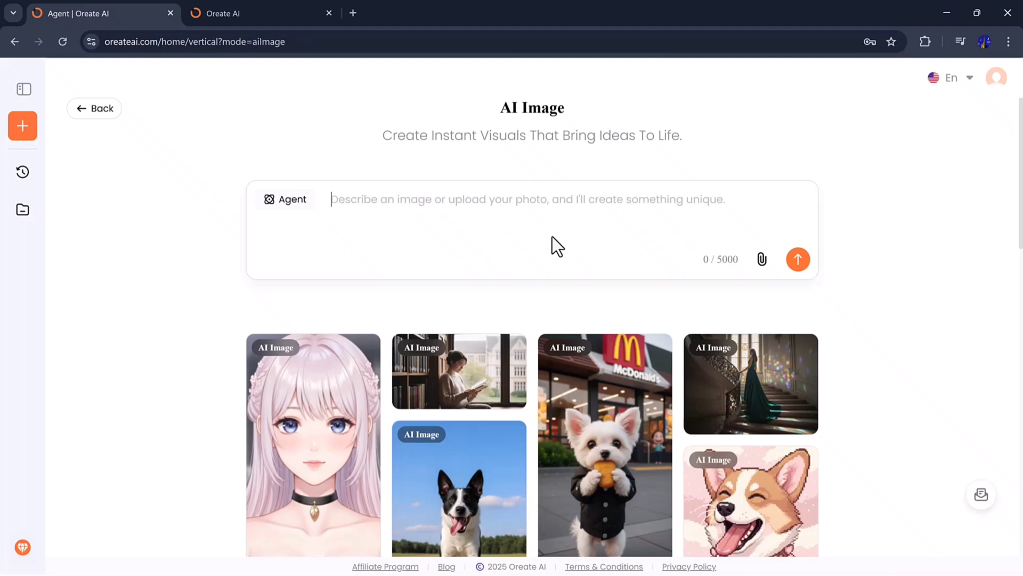
right_click(383, 190)
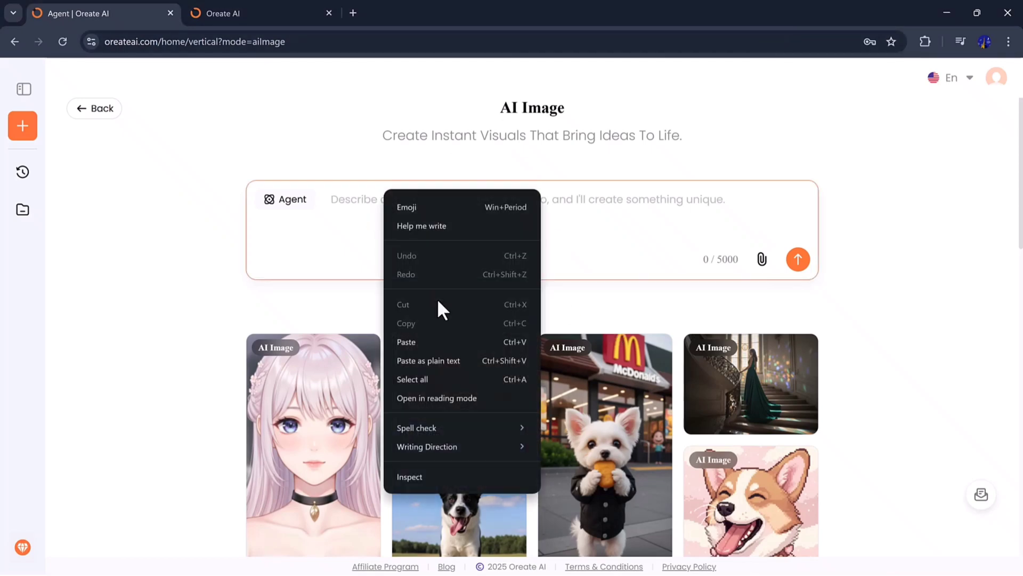
left_click(437, 343)
left_click(798, 259)
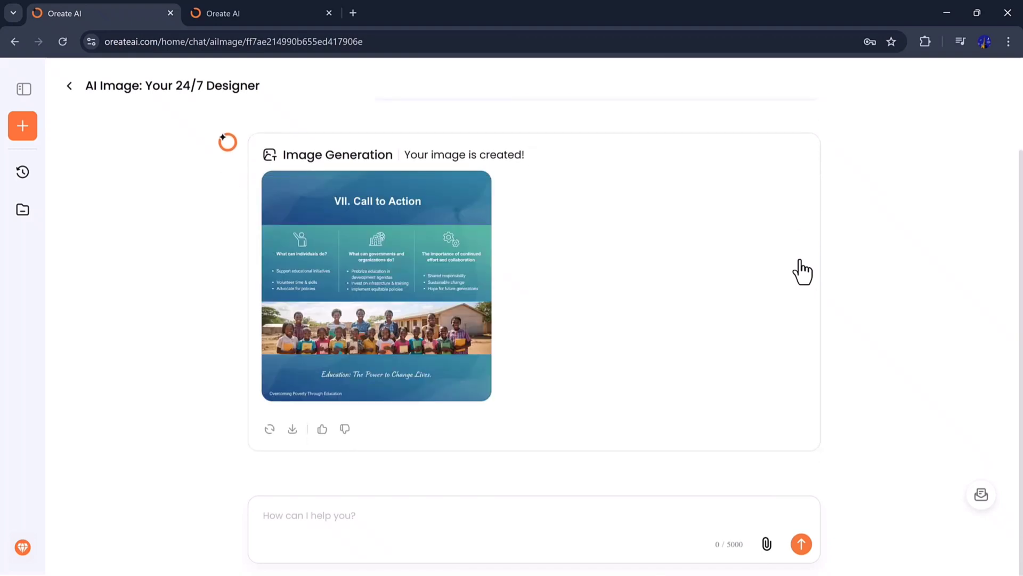
Enlarge and close the Call to Action image, then send a follow-up prompt for another image.
left_click(456, 304)
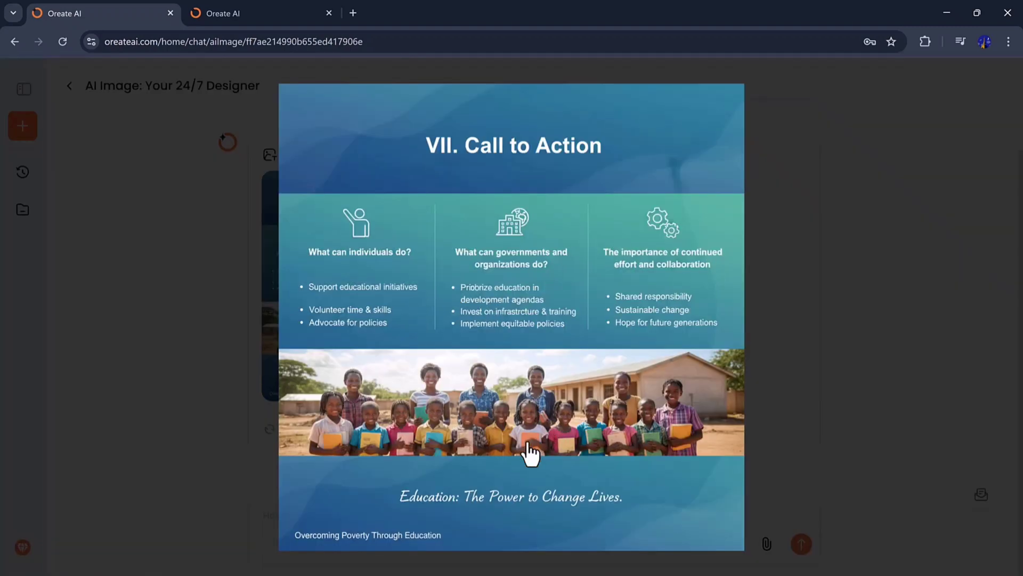
left_click(864, 399)
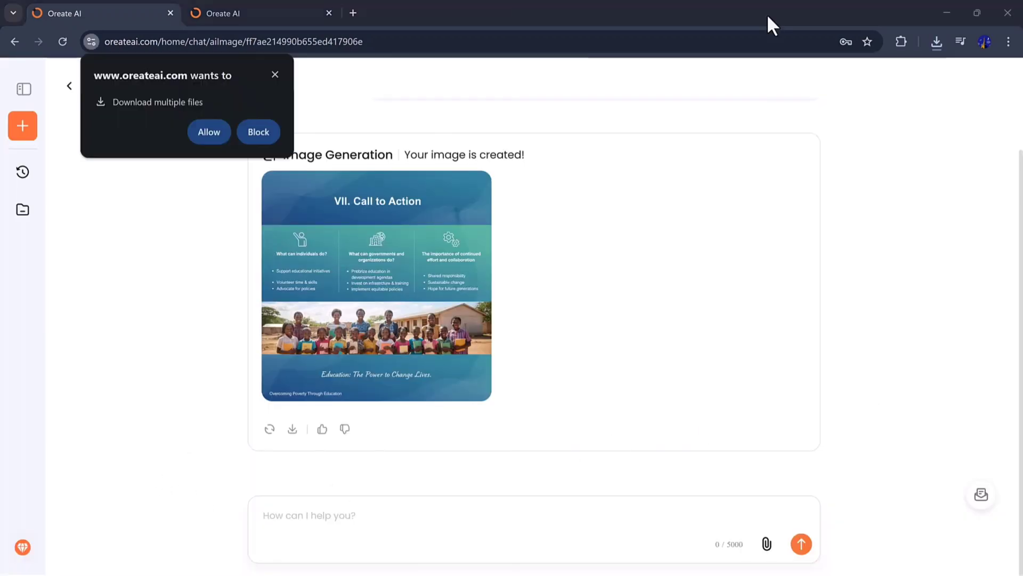
type("Global Warming Causes and Solutions.’\"")
left_click(797, 547)
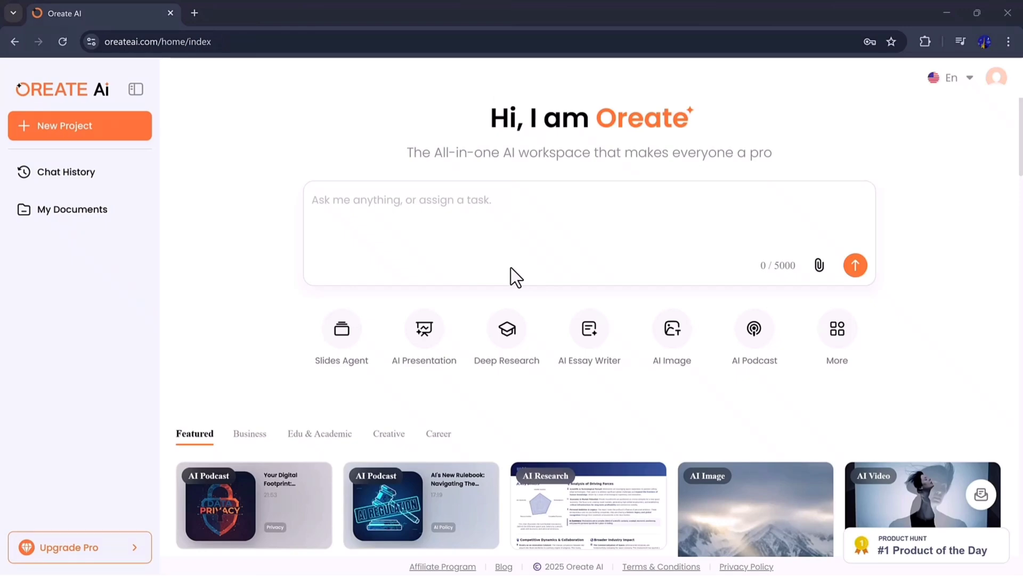
scroll(510, 267, "down", 3)
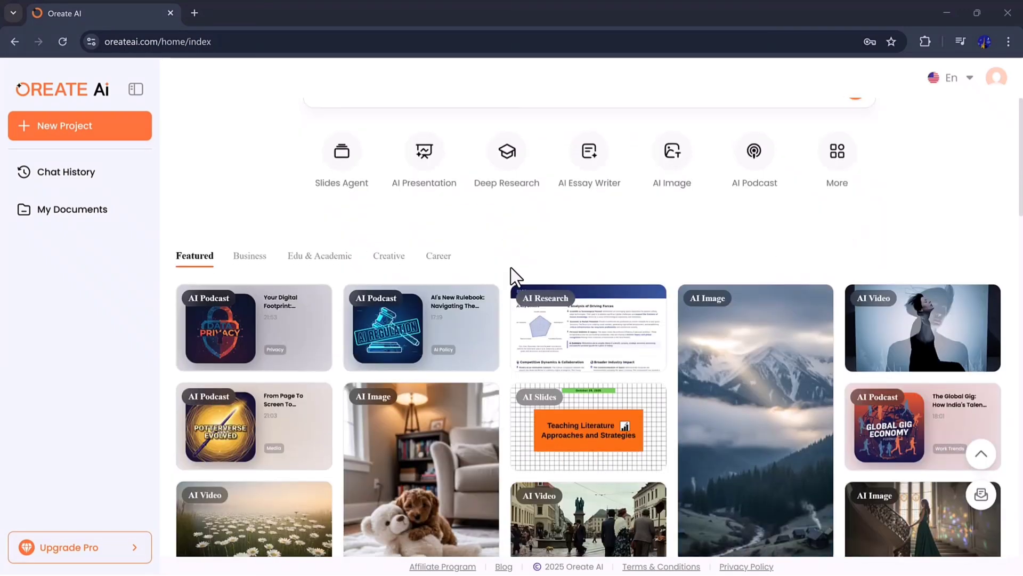
scroll(511, 268, "down", 5)
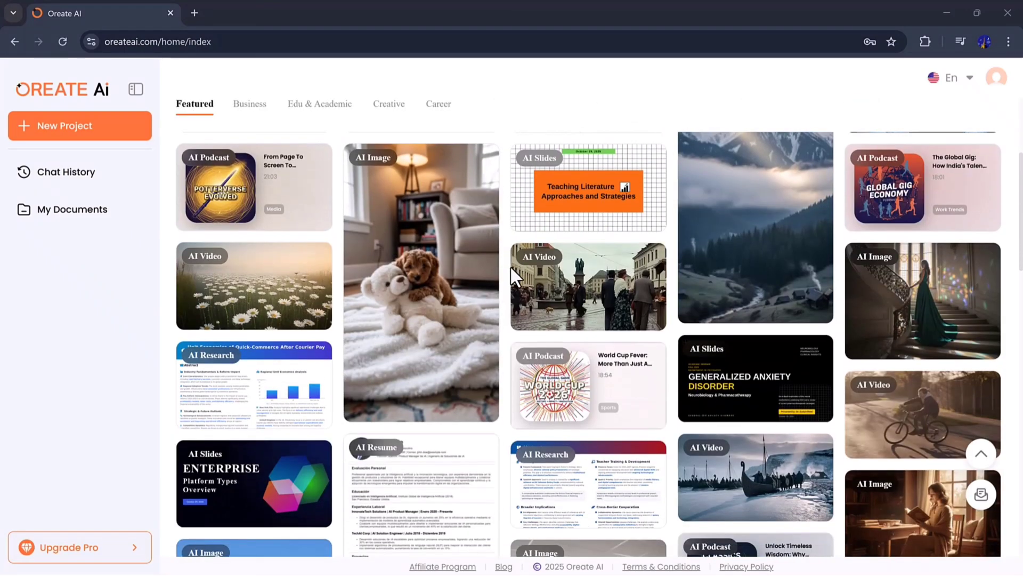
scroll(510, 265, "down", 10)
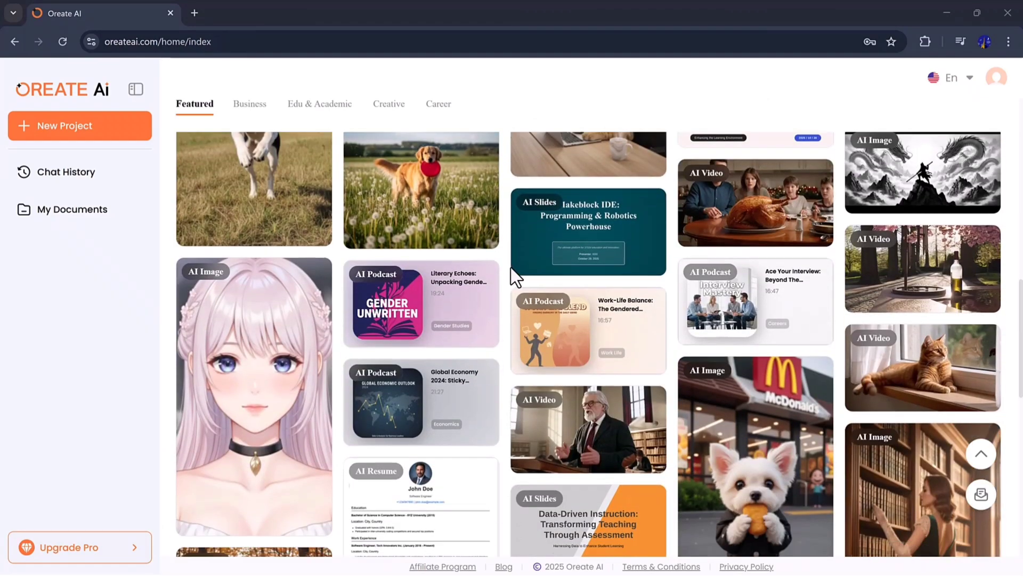
scroll(510, 265, "down", 7)
scroll(510, 265, "down", 5)
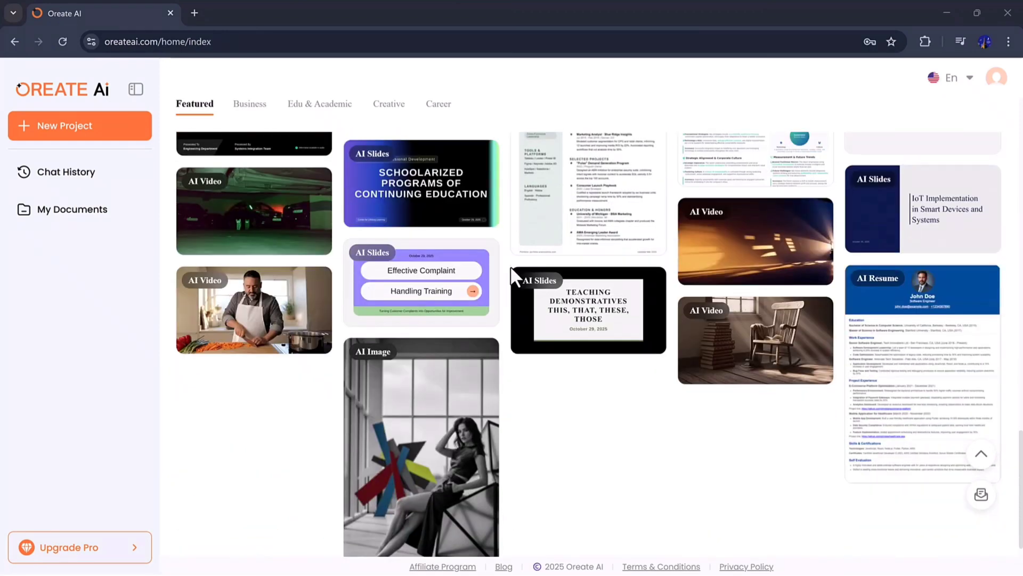
scroll(510, 265, "down", 2)
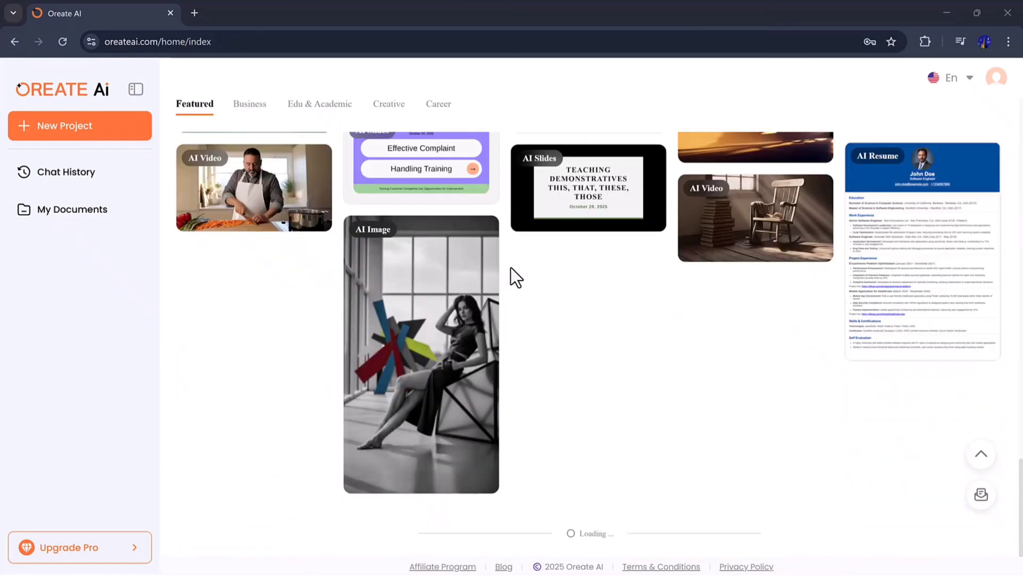
scroll(511, 267, "down", 6)
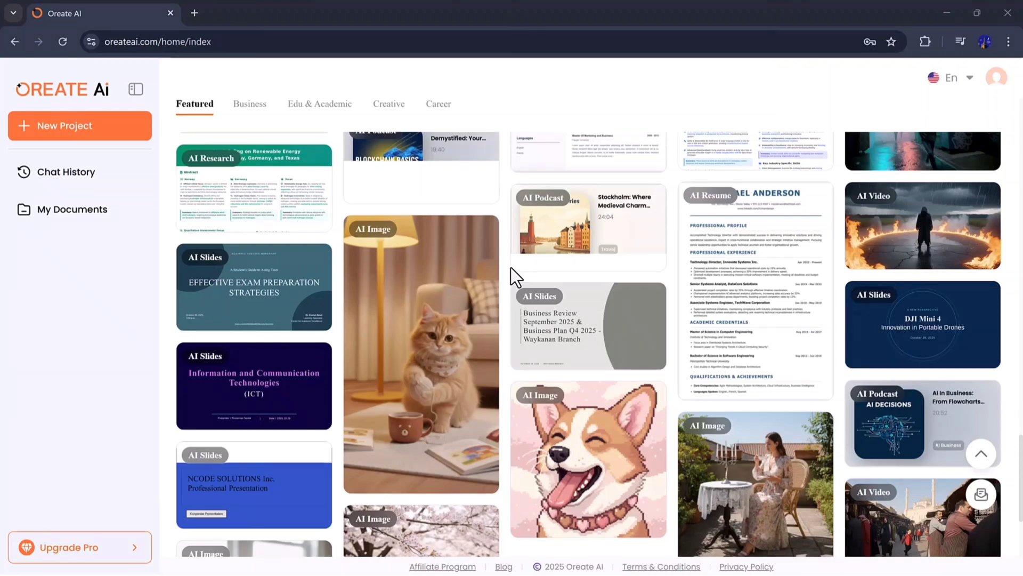
scroll(510, 267, "down", 4)
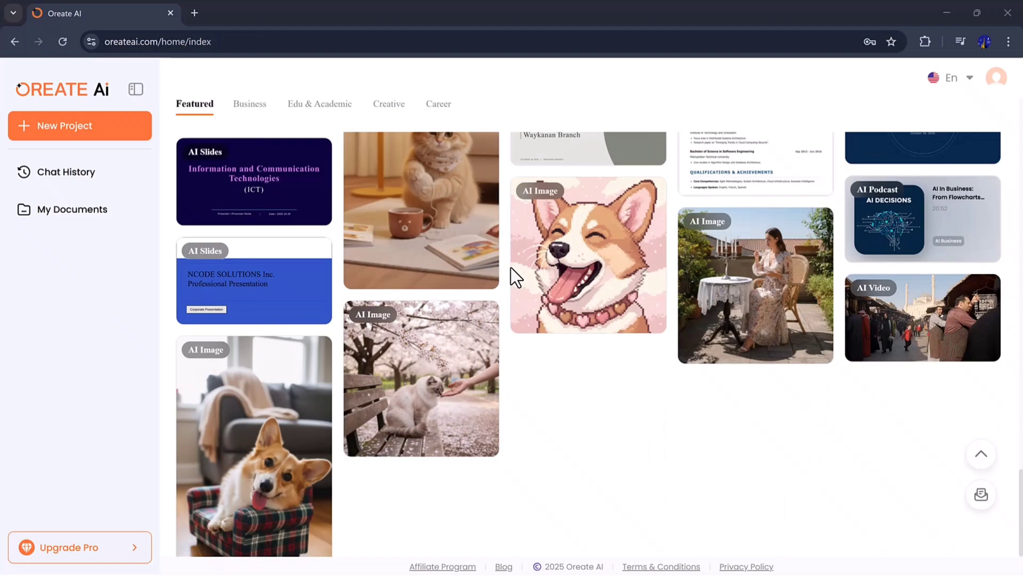
scroll(510, 267, "down", 3)
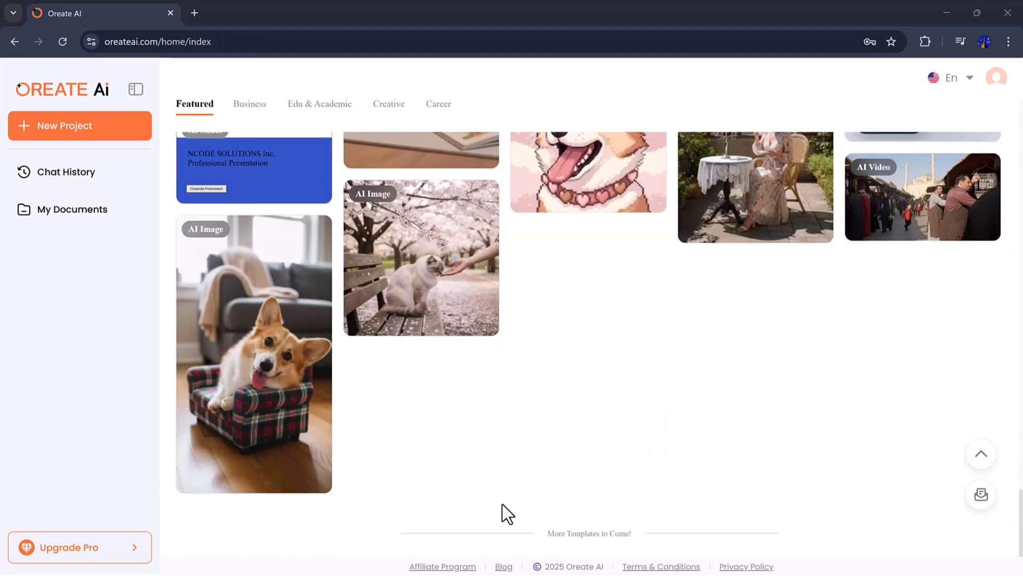
scroll(541, 363, "up", 10)
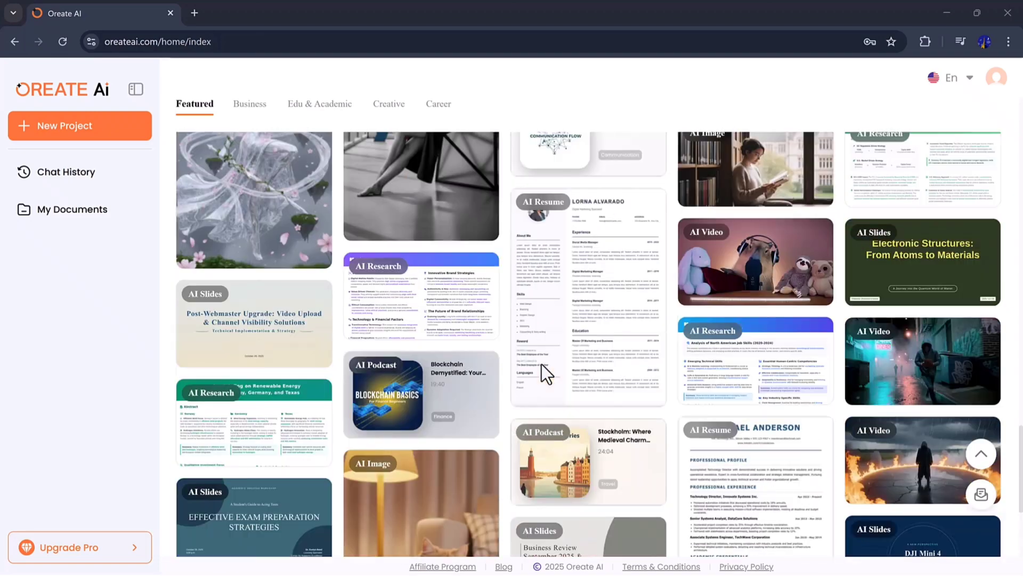
scroll(541, 364, "up", 5)
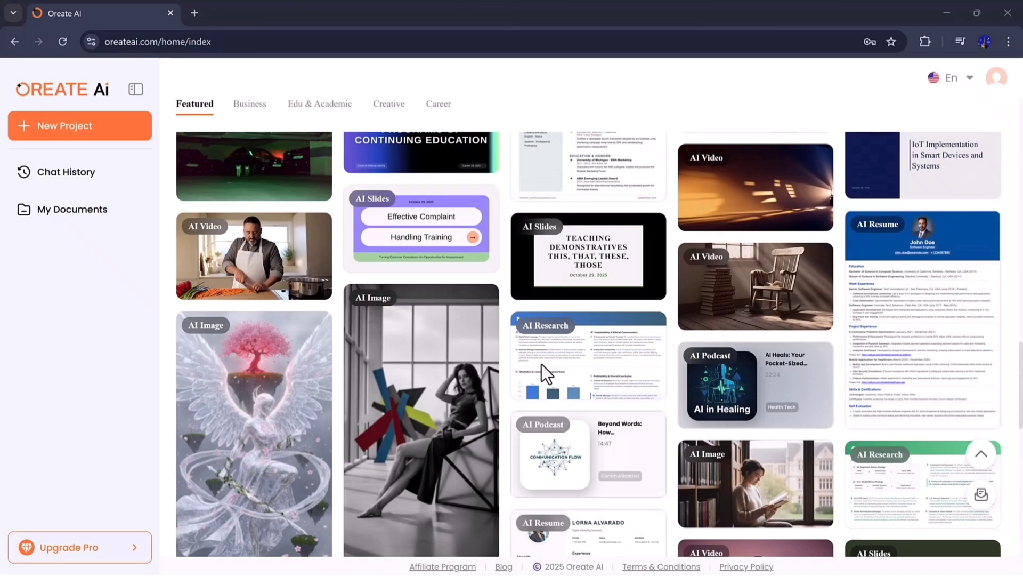
scroll(542, 363, "up", 15)
scroll(542, 363, "up", 8)
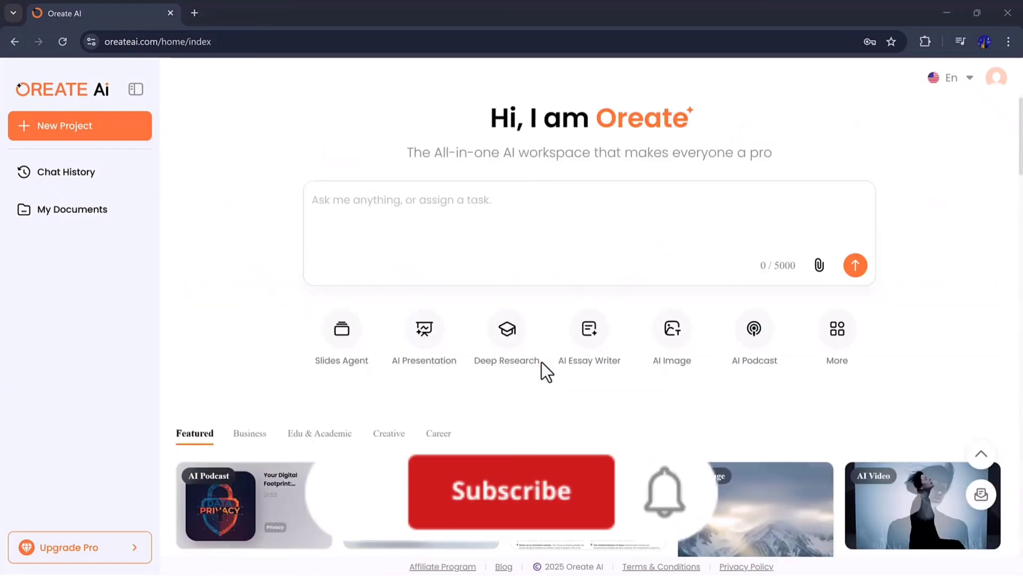